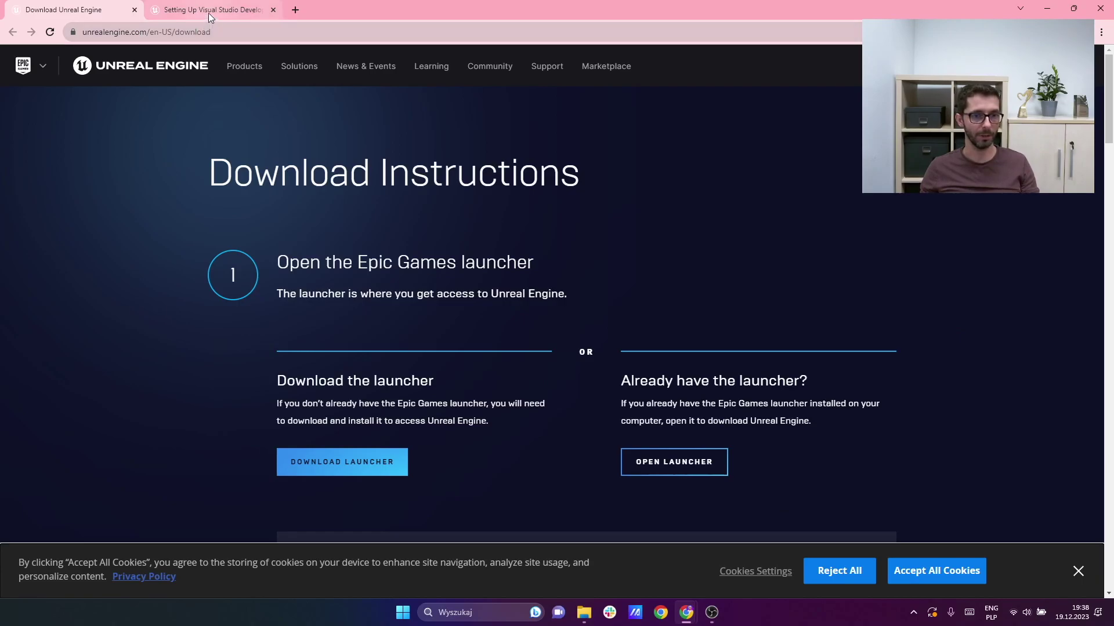
Step: Review the Unreal Engine 5.3 Visual Studio setup documentation, including version compatibility, required workloads and C++ tools
click(216, 12)
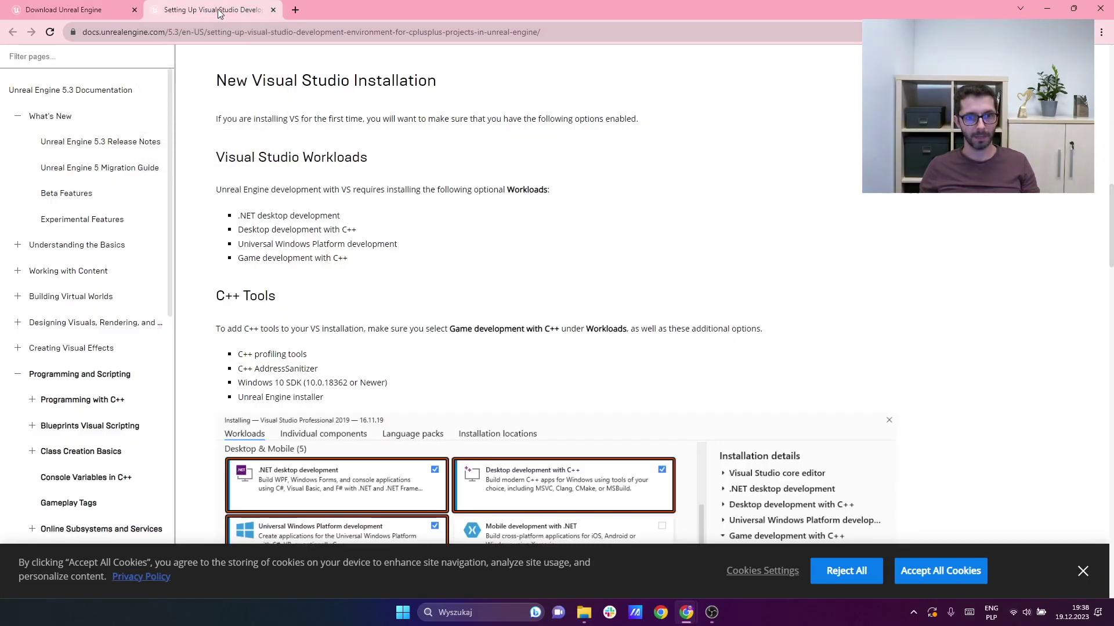
scroll(444, 250, up, 15)
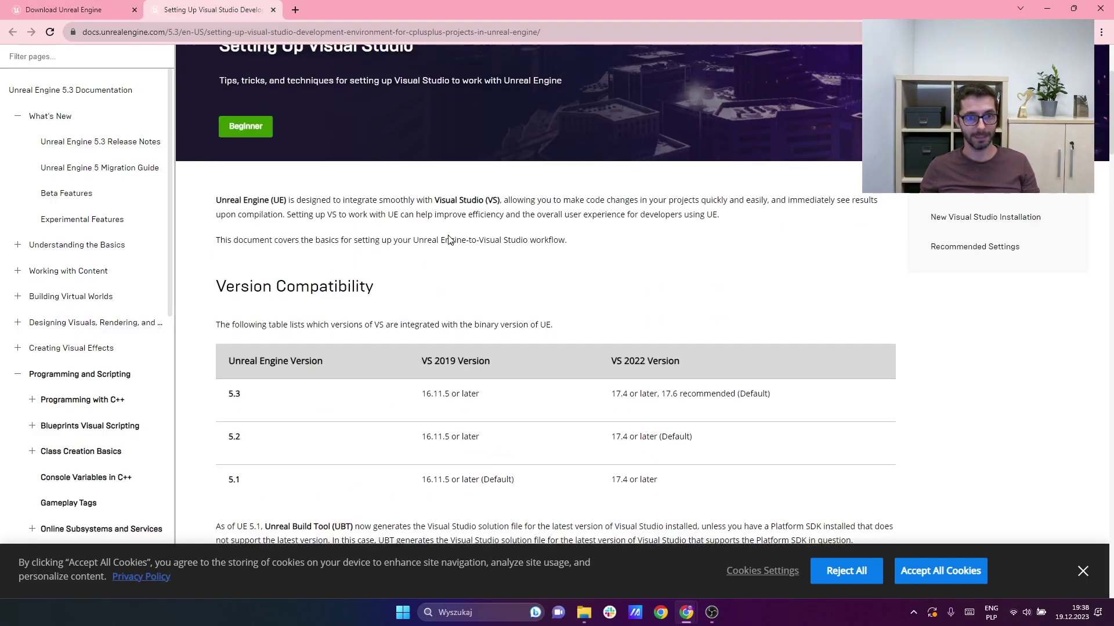
scroll(447, 239, down, 6)
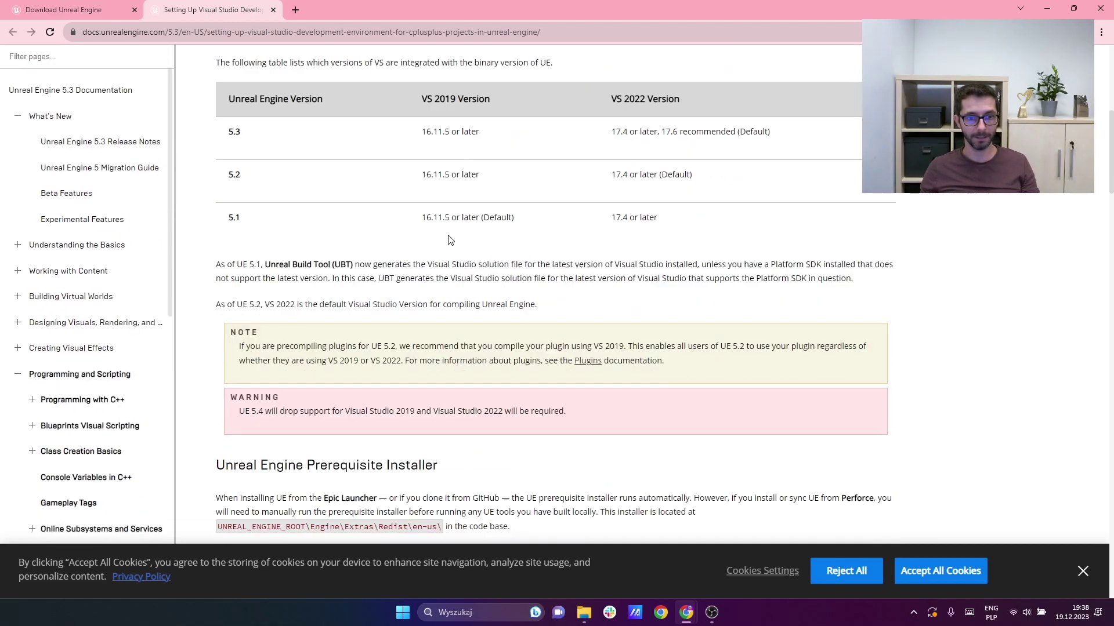
scroll(330, 162, down, 3)
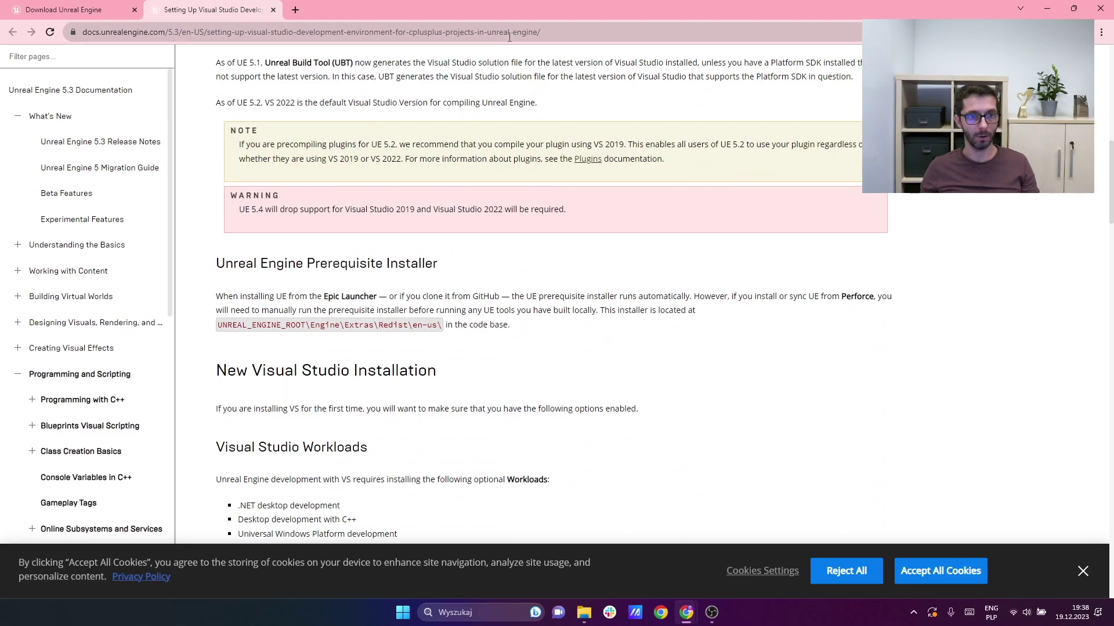
scroll(495, 175, down, 10)
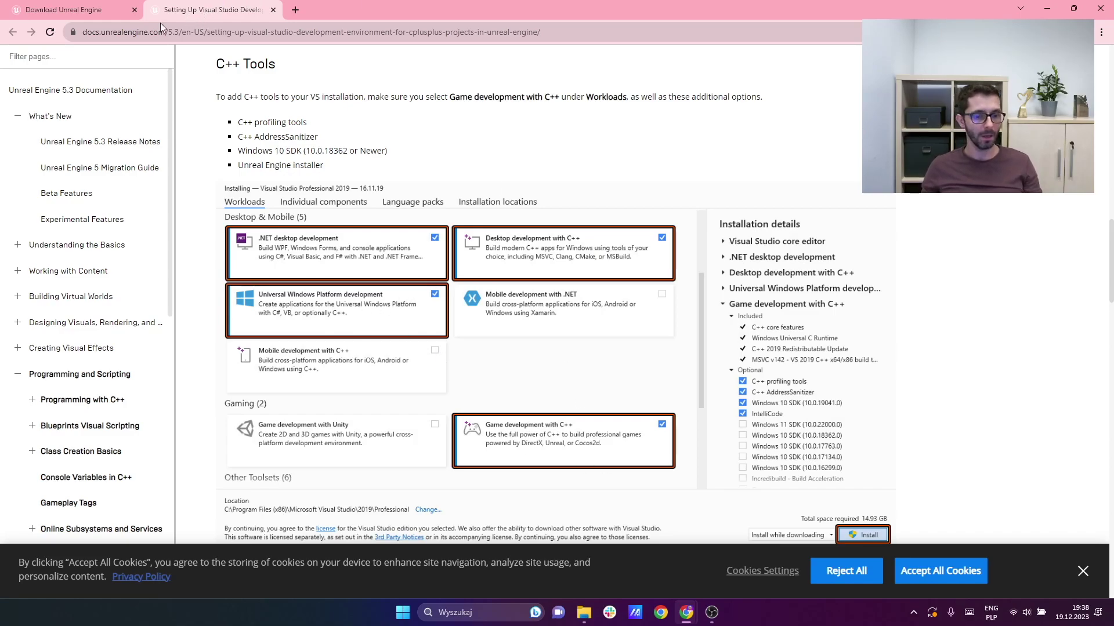
Step: Check the Test folder in File Explorer and the custom-mh-template-ue53.zip source in the extras folder on Google Drive
mouse_move(584, 613)
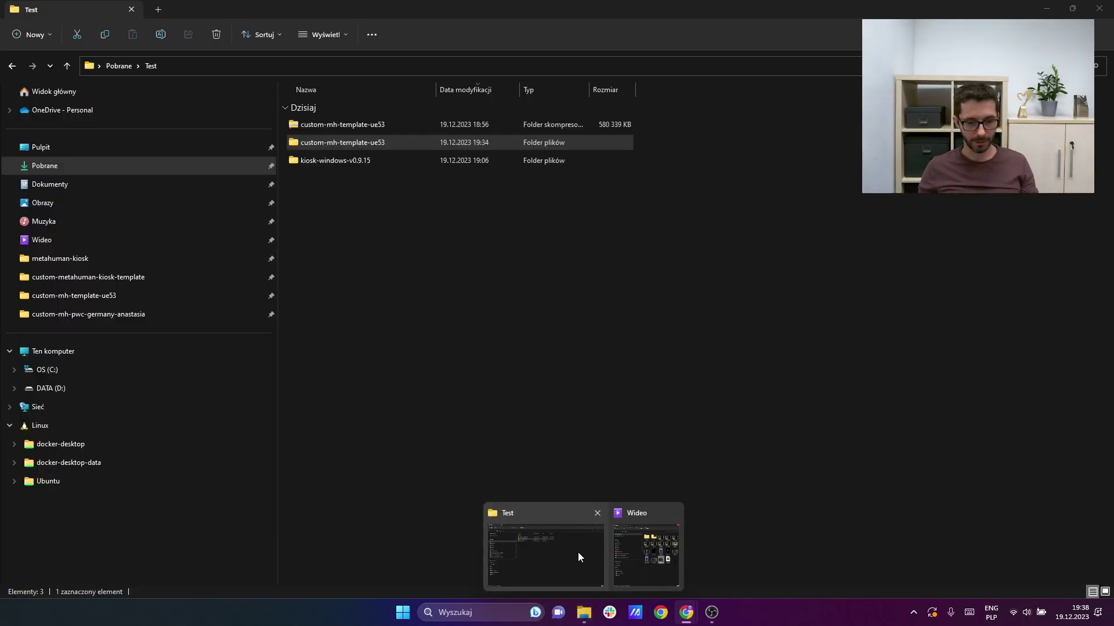
click(577, 552)
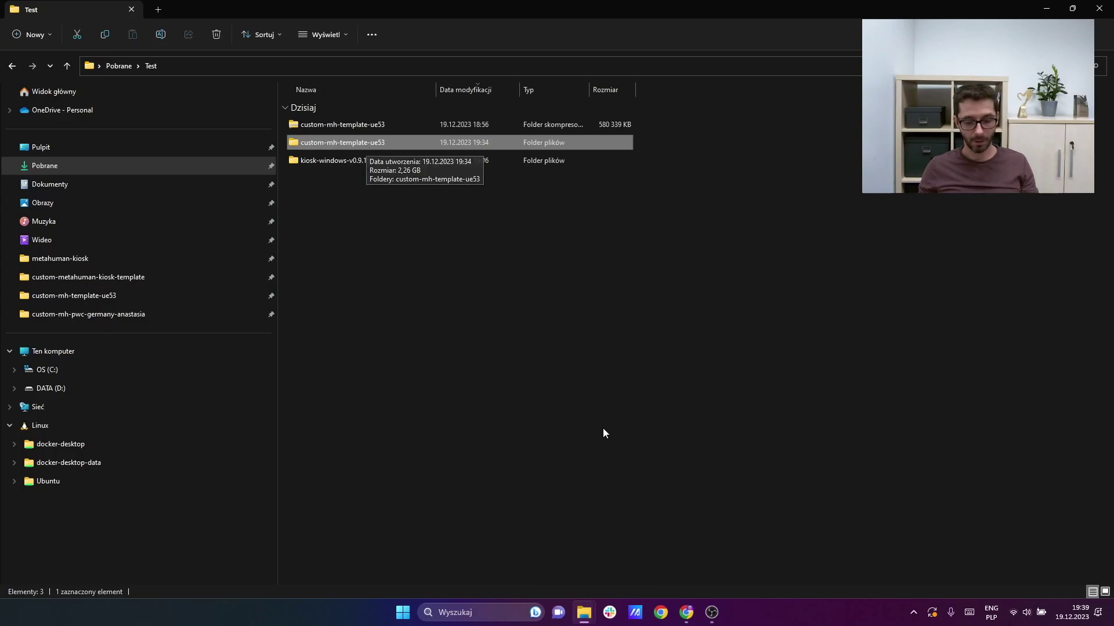
mouse_move(691, 623)
click(642, 547)
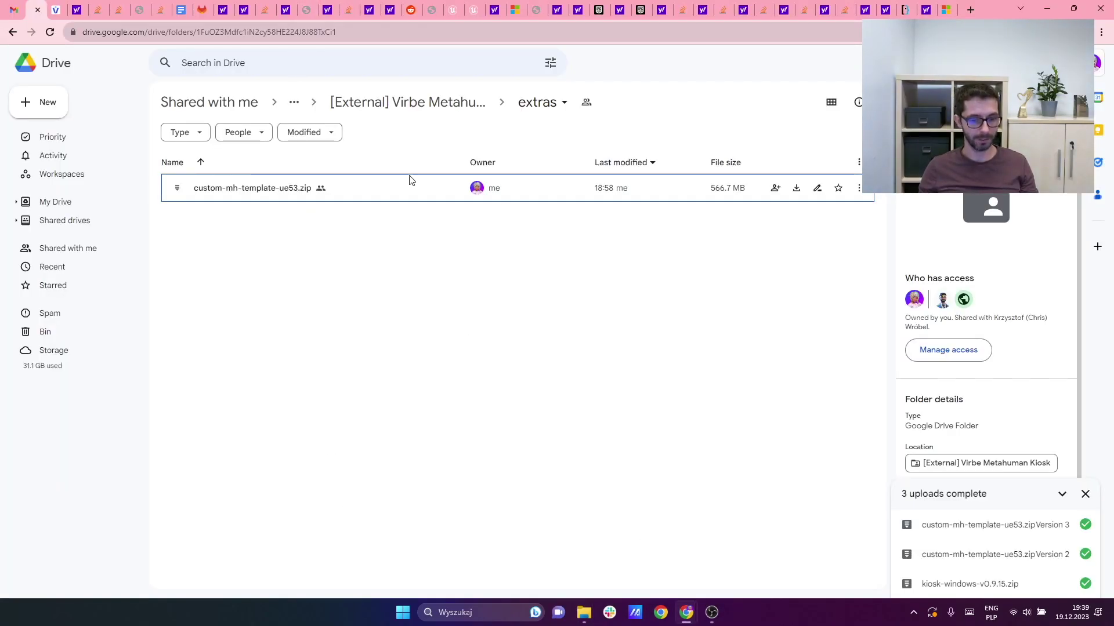
Step: Switch to File Explorer and open the kiosk Unreal project inside the nested custom-mh-template-ue53 folder
mouse_move(584, 613)
click(576, 573)
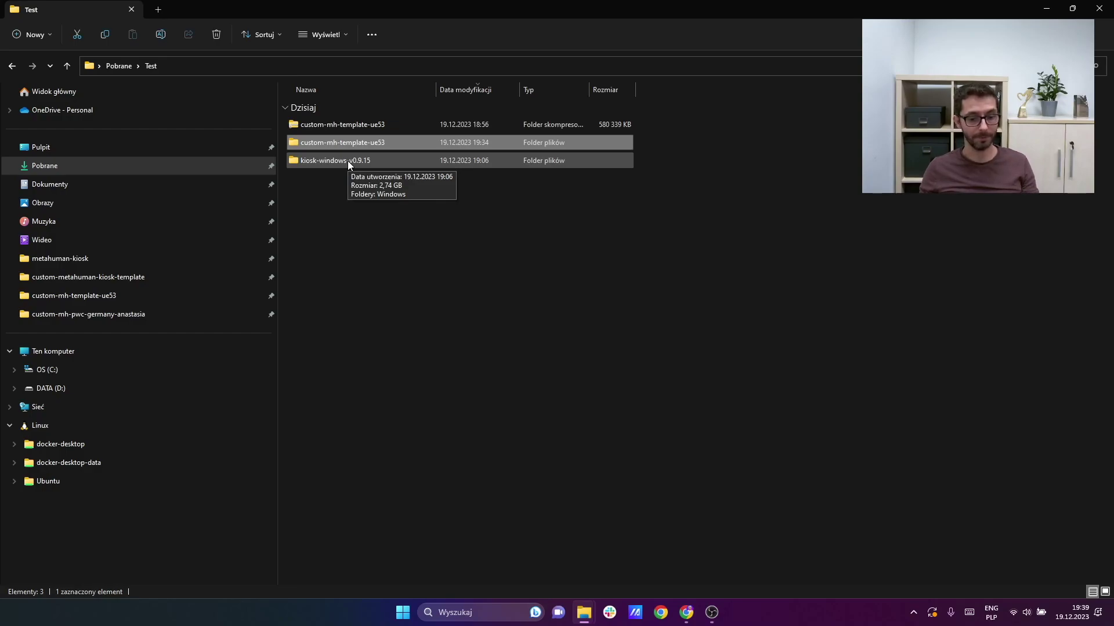
double_click(361, 145)
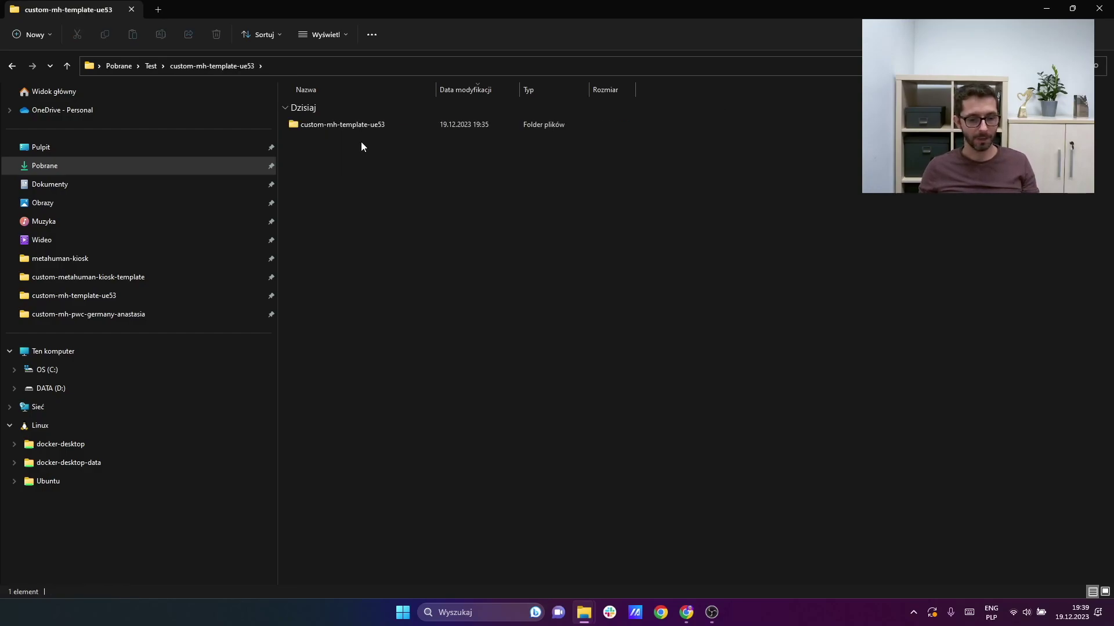
double_click(360, 124)
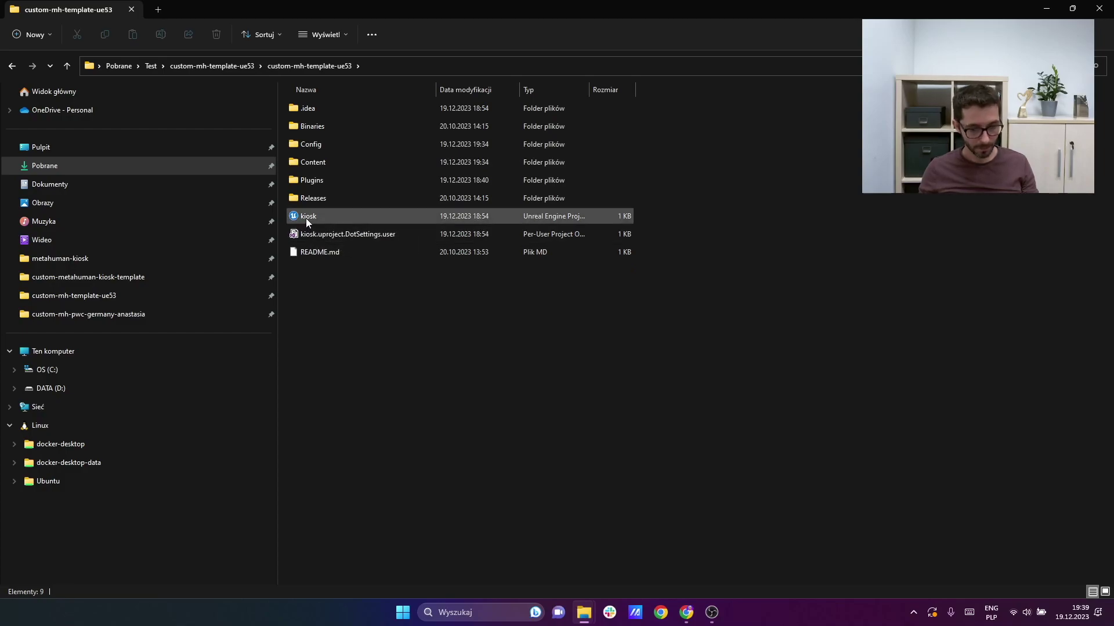
double_click(308, 217)
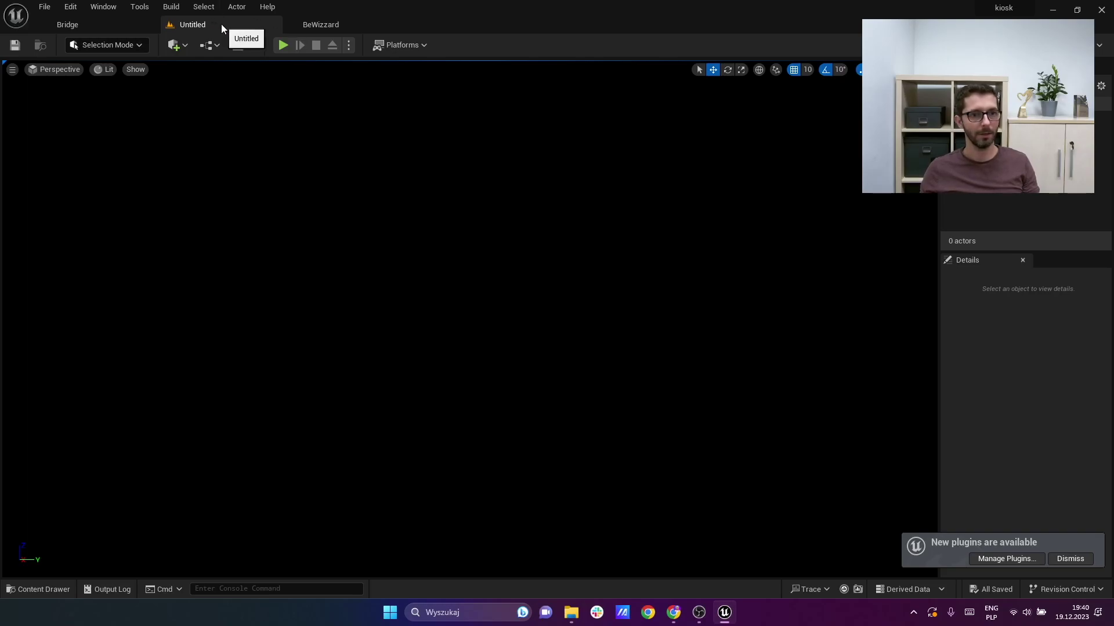
Step: Place the Untitled level tab ahead of the Bridge tab and open Quixel Bridge
drag(228, 23, 156, 25)
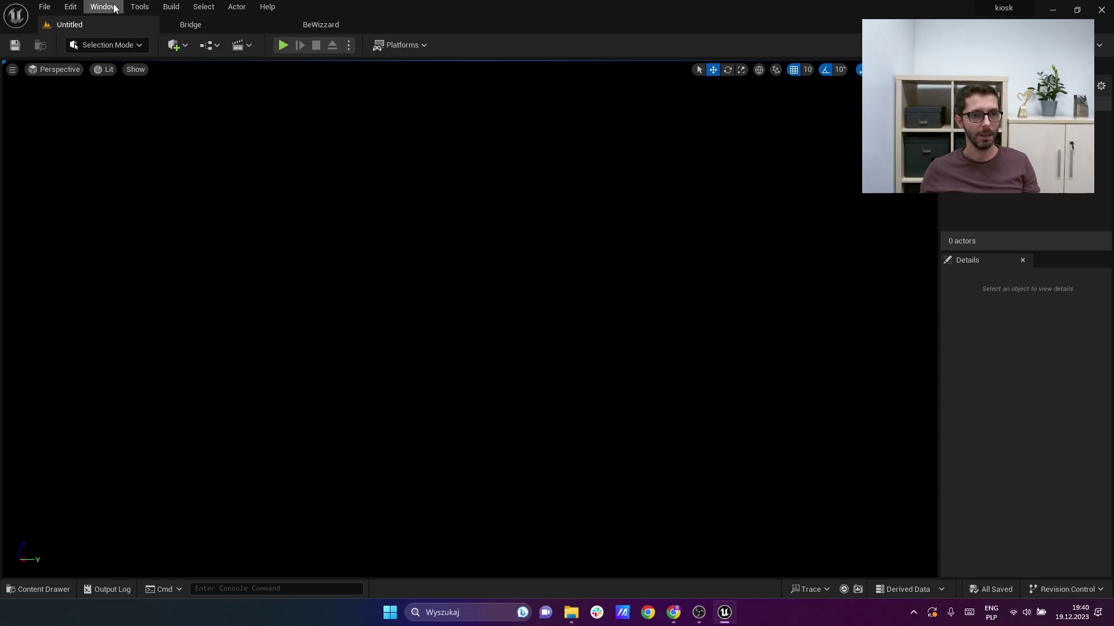
click(113, 7)
click(185, 341)
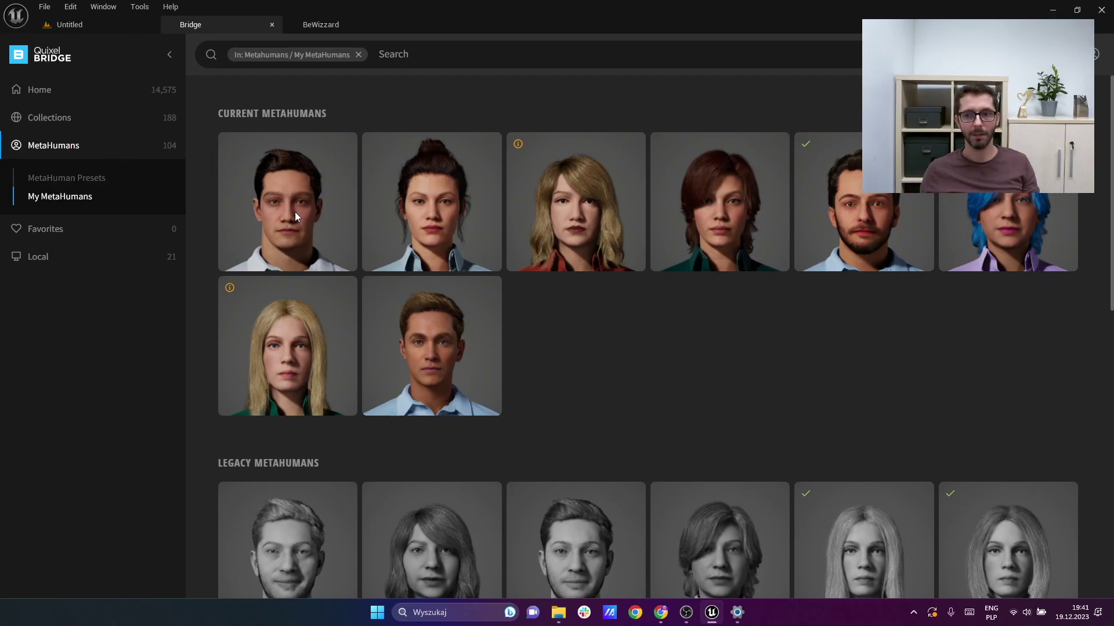
Step: Check the Bridge account options, add the downloaded Virbe_Chris MetaHuman to the project, and close its details
click(1092, 54)
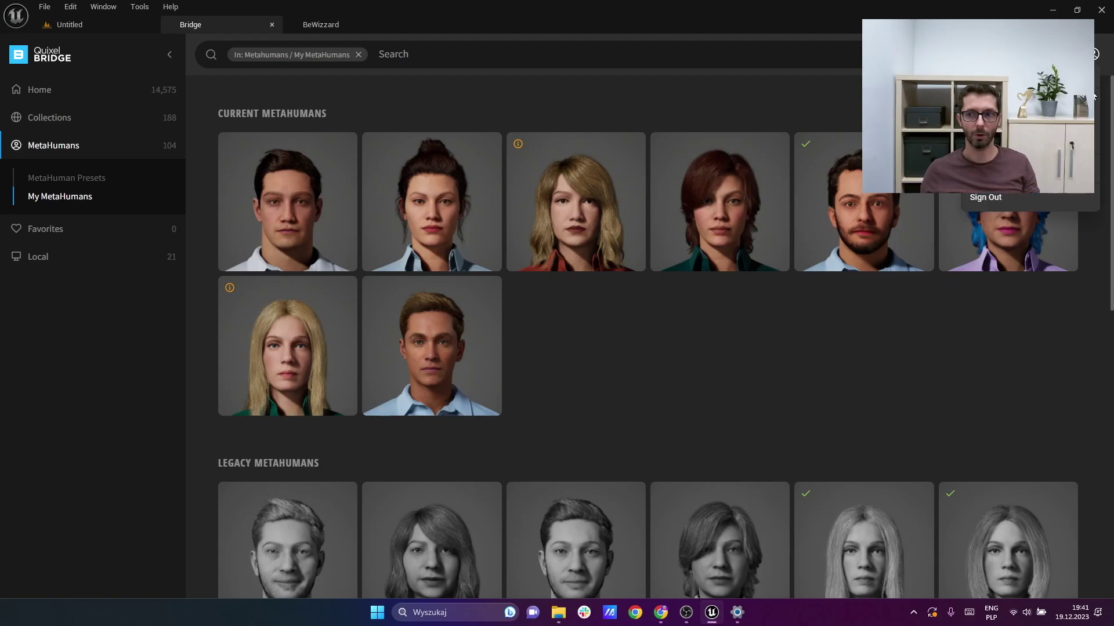
click(810, 437)
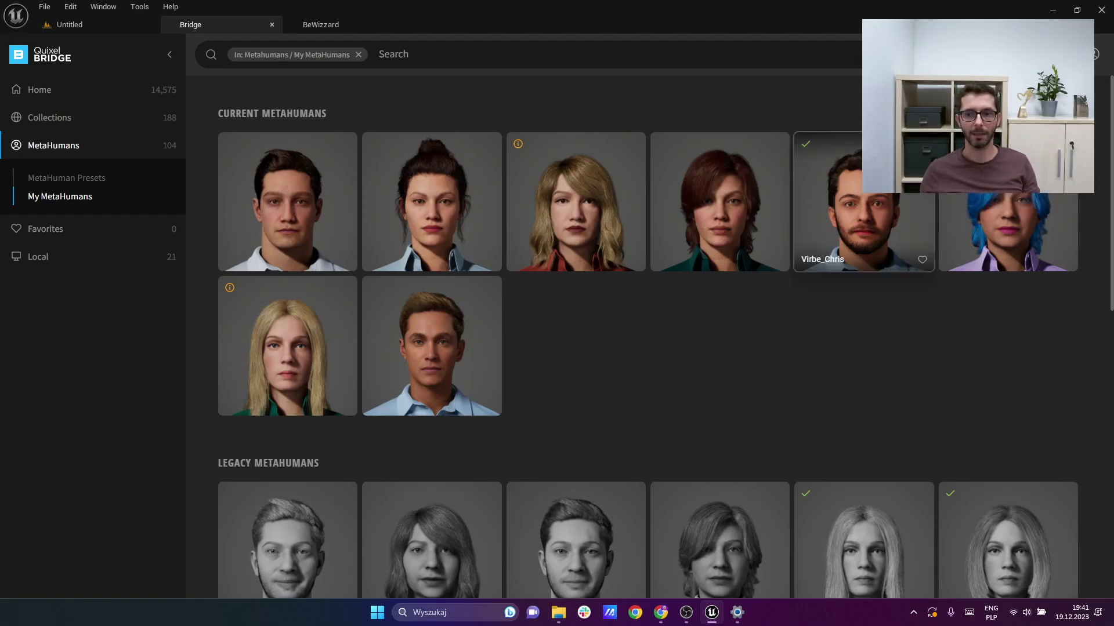
click(864, 232)
mouse_move(778, 155)
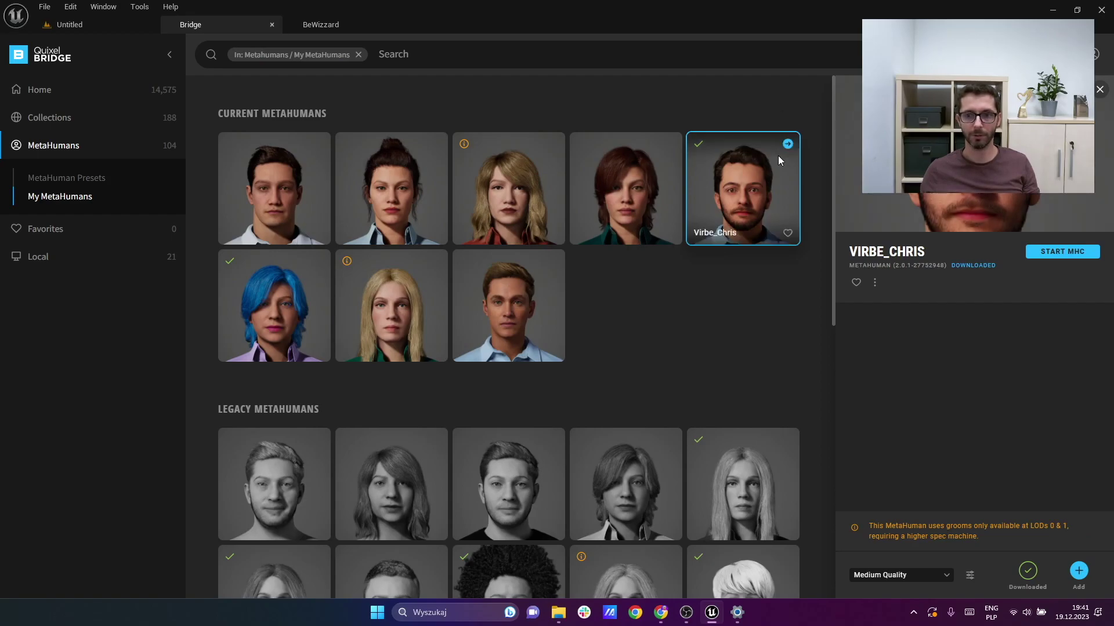
click(788, 145)
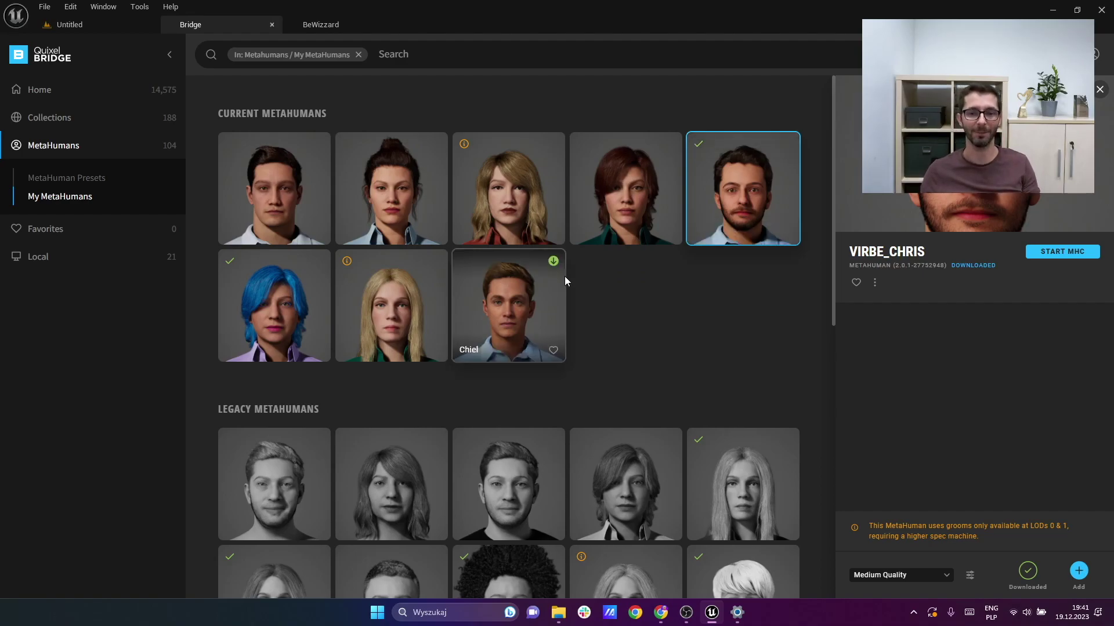
click(1099, 91)
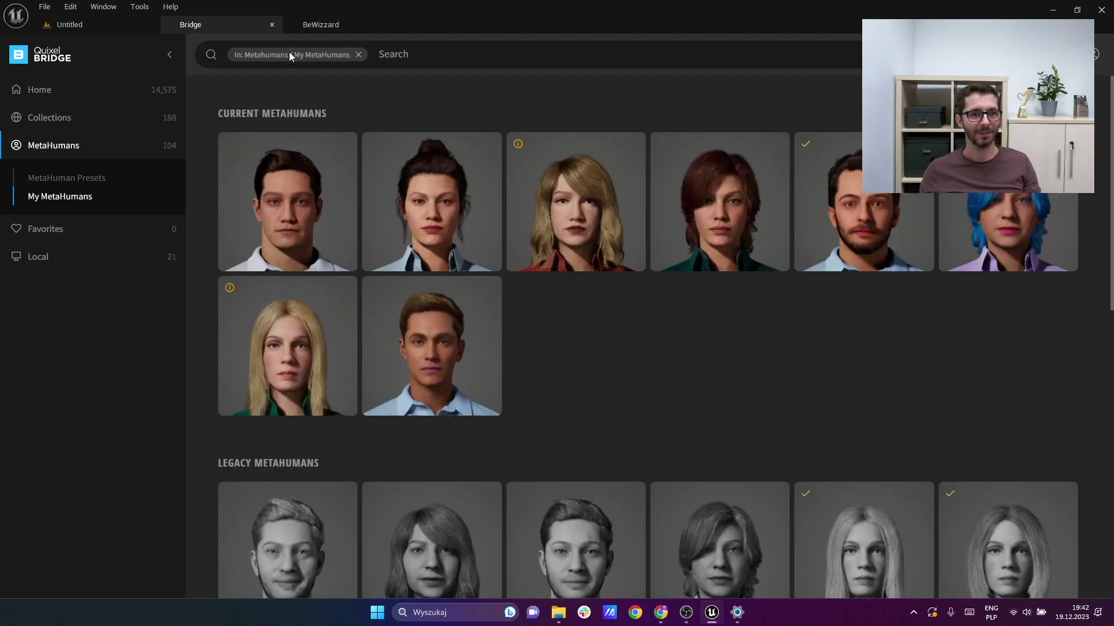
Step: Inspect the imported Virbe_Chris folder under Content/MetaHumans in the level editor
click(94, 29)
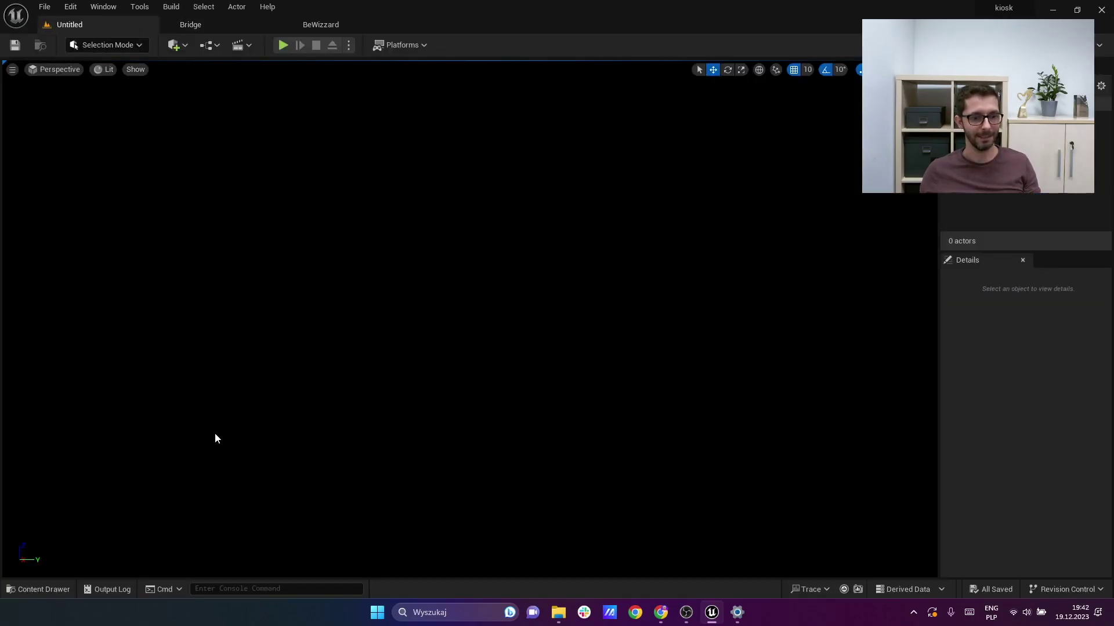
click(48, 589)
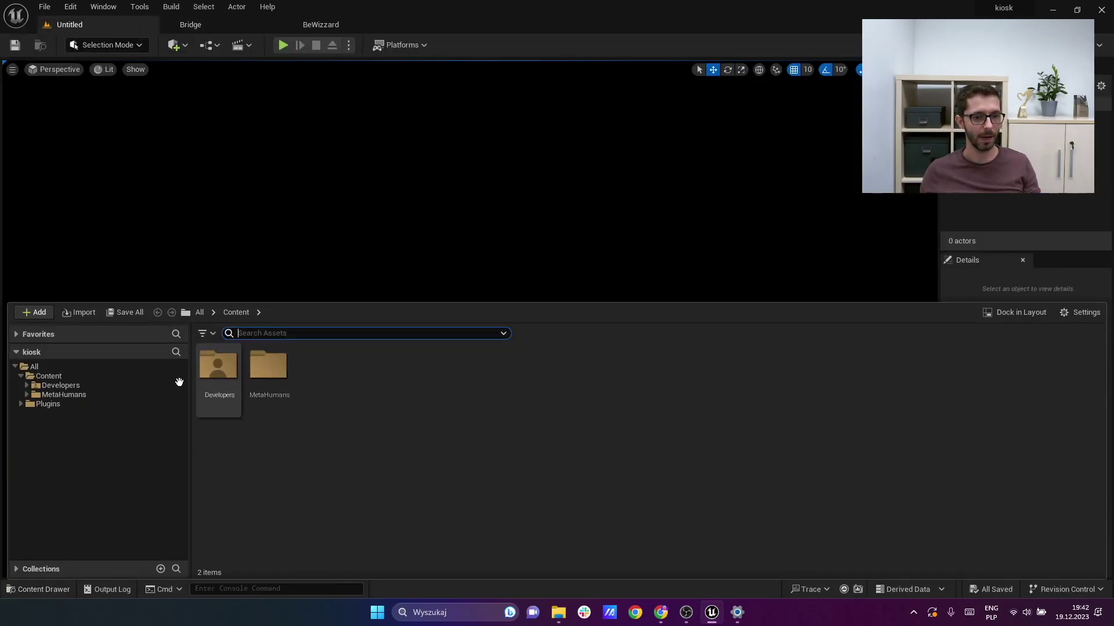
click(92, 395)
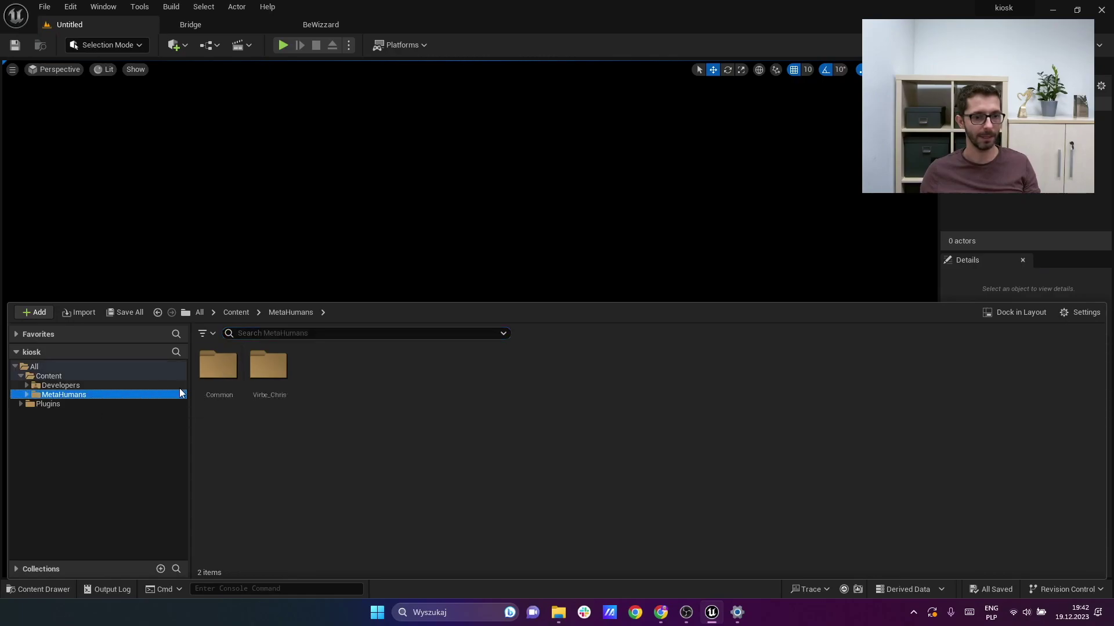
double_click(269, 377)
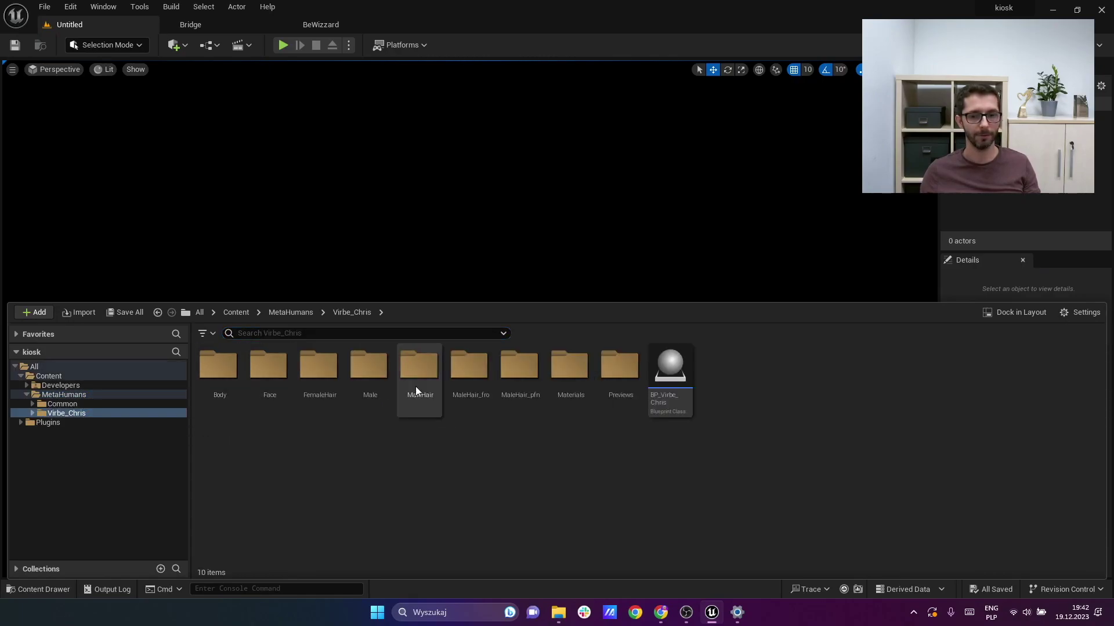
Step: Return to the level editor from Bridge and open the VirbeWizzard tool
click(190, 24)
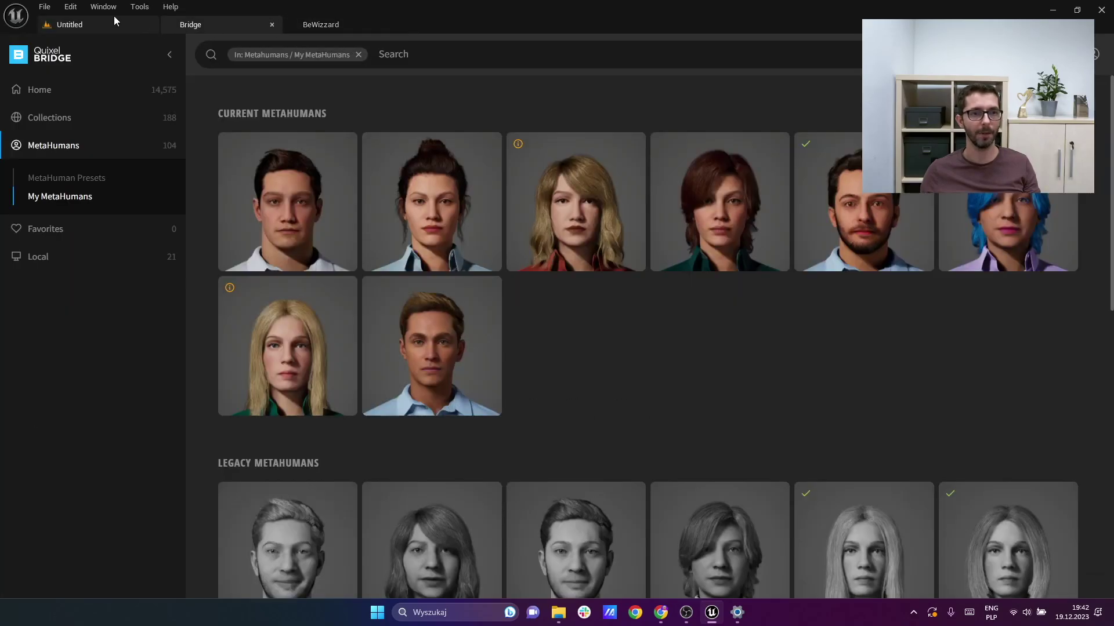
click(103, 6)
click(70, 25)
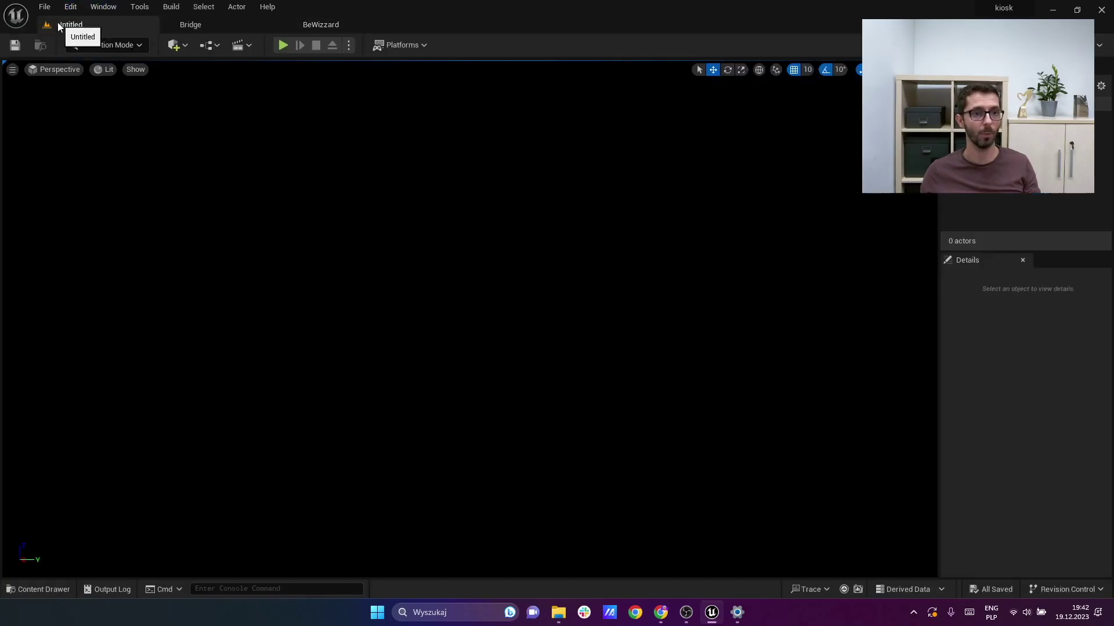
click(103, 7)
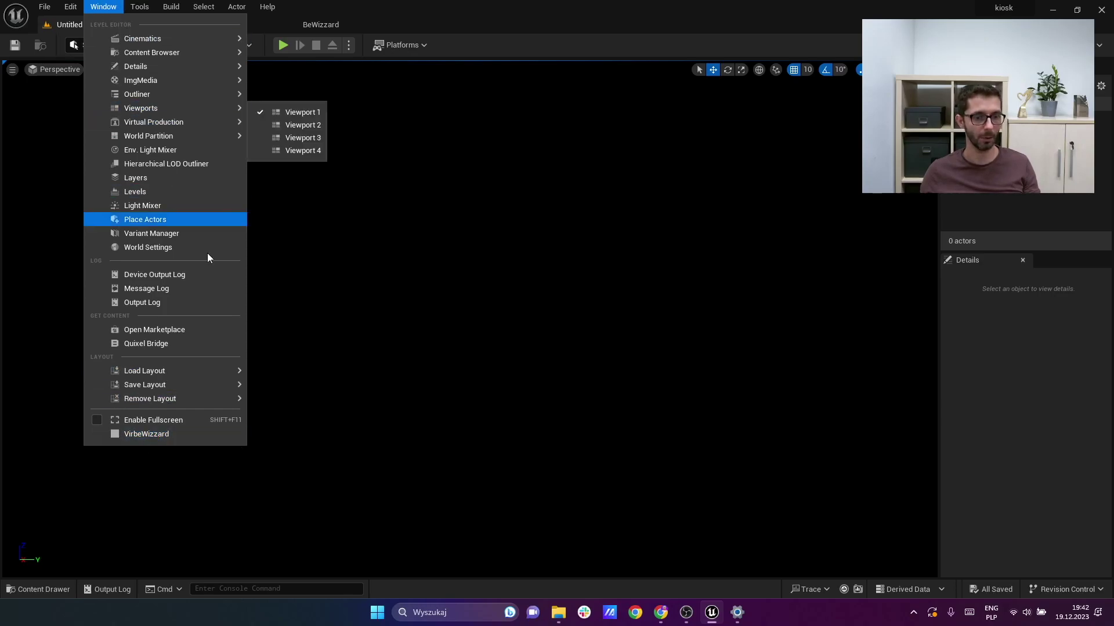
click(170, 434)
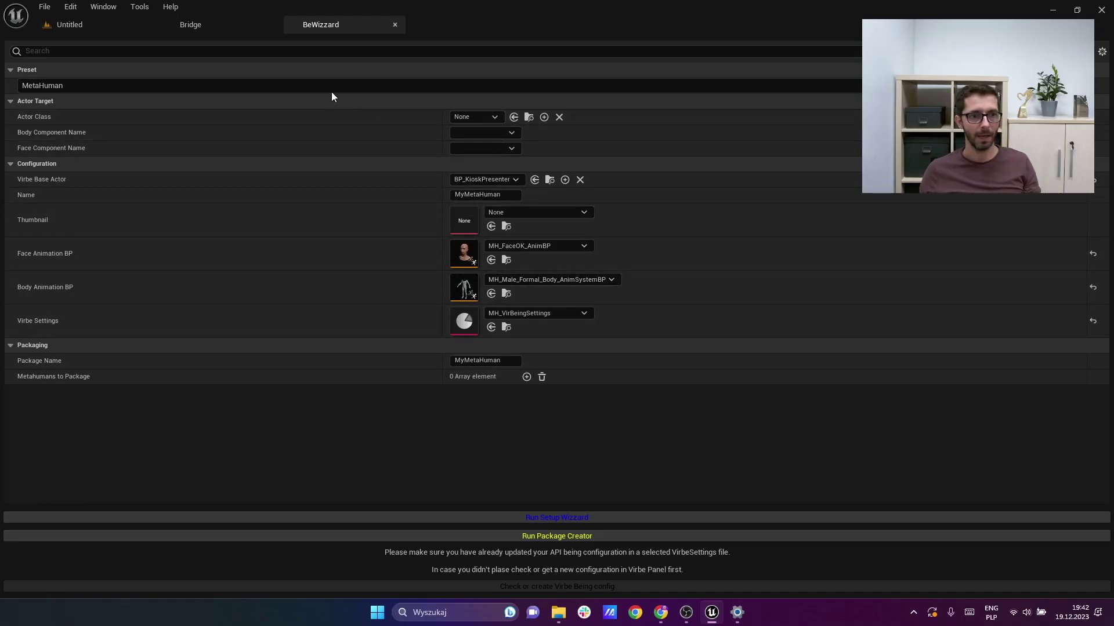
Step: Set the wizard's Actor Class to BP_Virbe_Chris and the configuration name to Chris
click(478, 116)
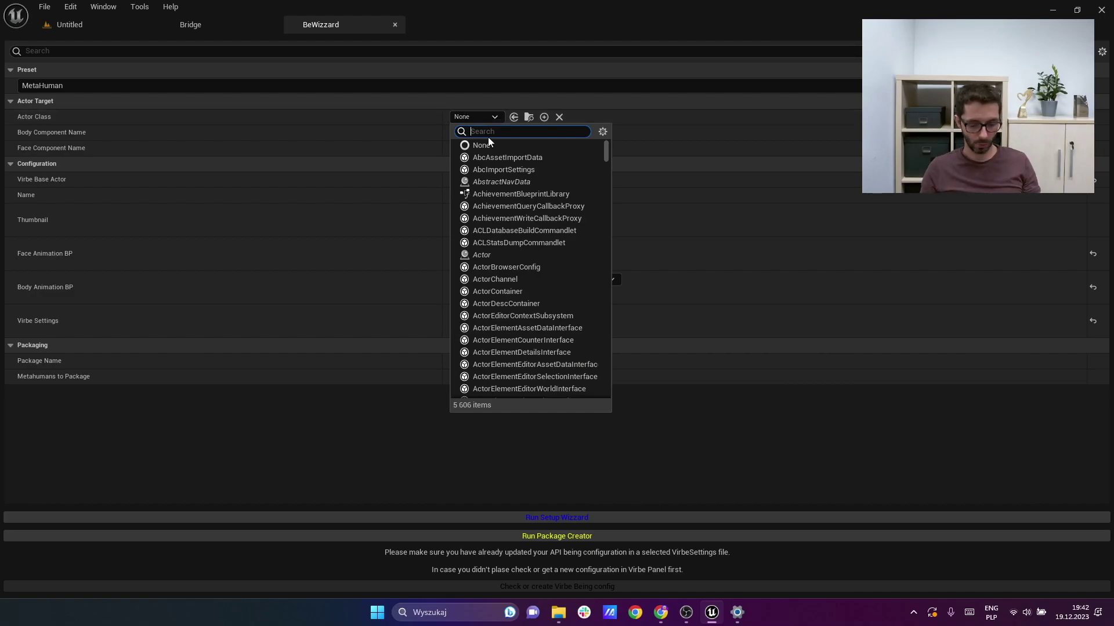
text(chri)
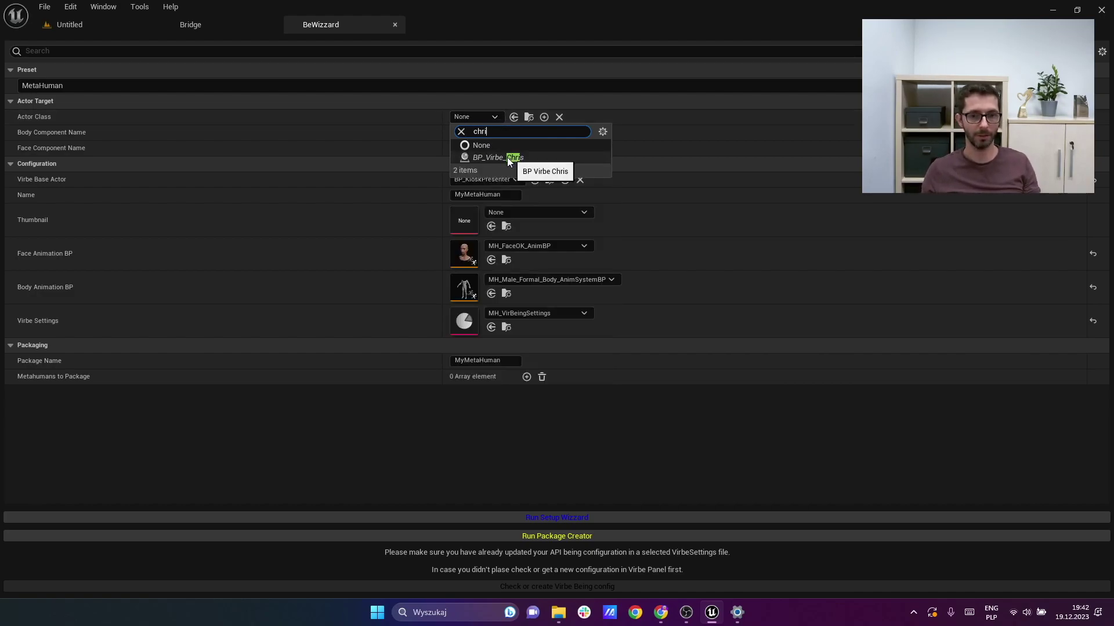
click(479, 157)
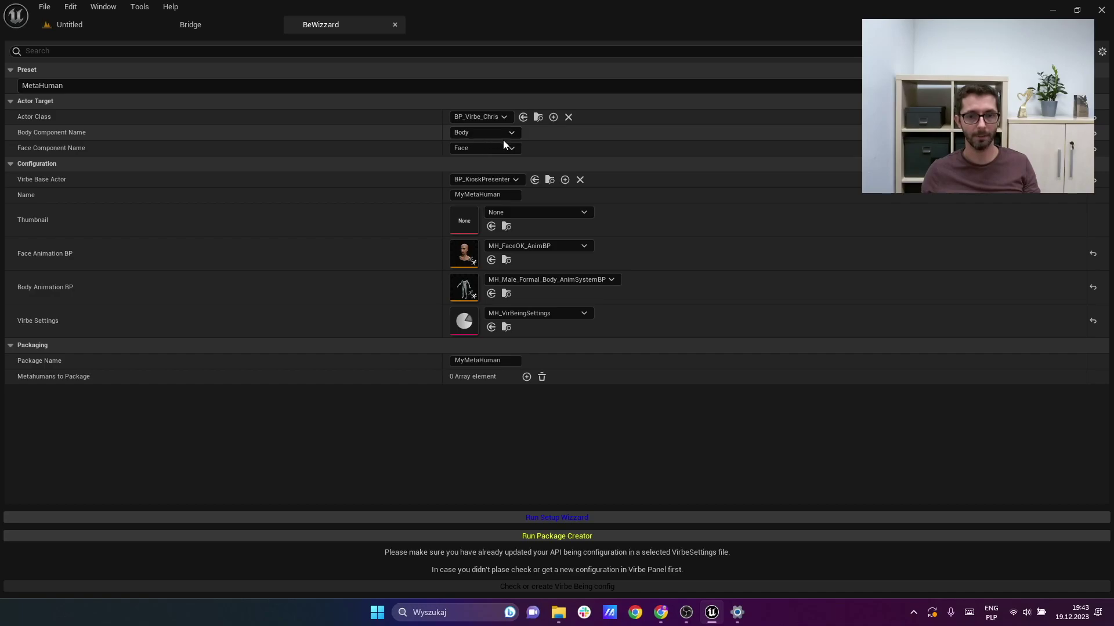
click(485, 195)
text(Chris)
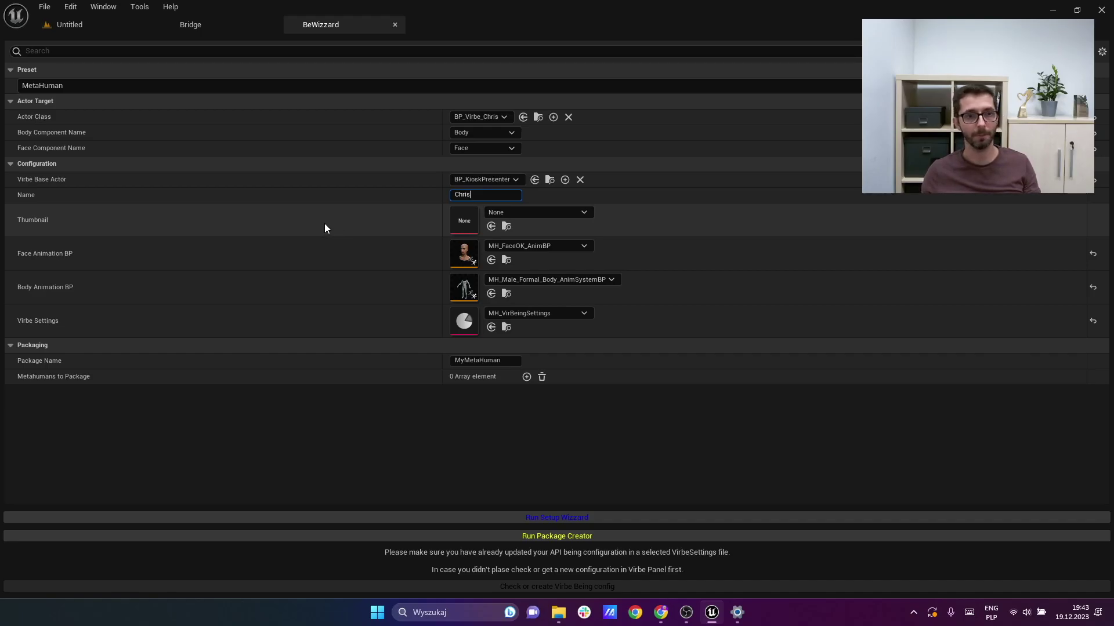
Step: Open the downloaded files folder of the bearded Virbe_Chris MetaHuman from Bridge and copy its kpfkRbeh PNG image
click(226, 29)
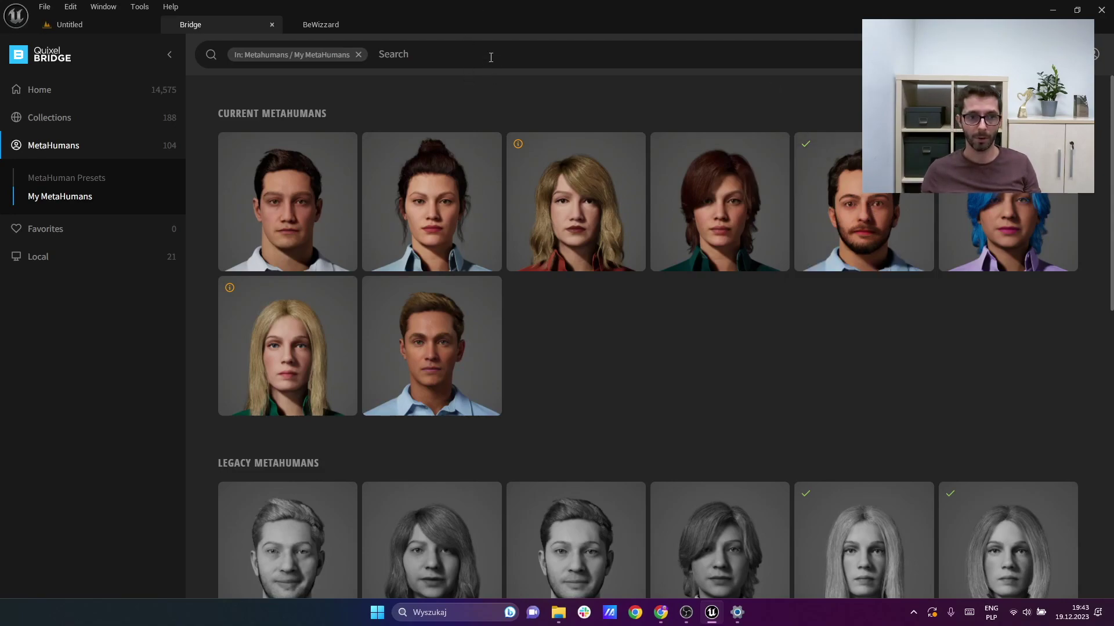
right_click(879, 220)
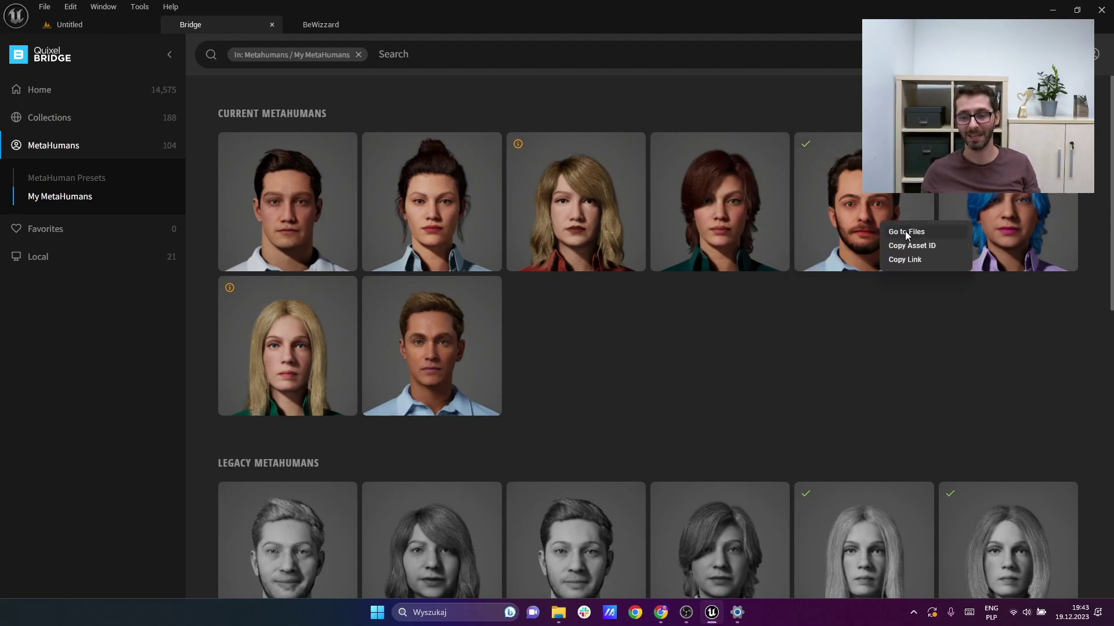
click(906, 231)
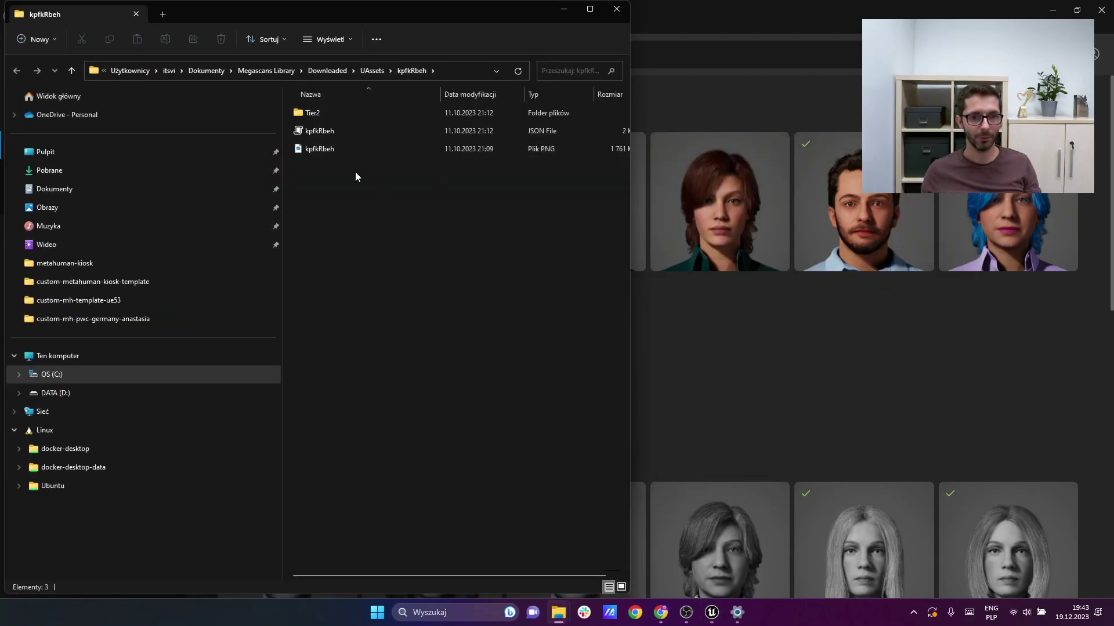
click(323, 152)
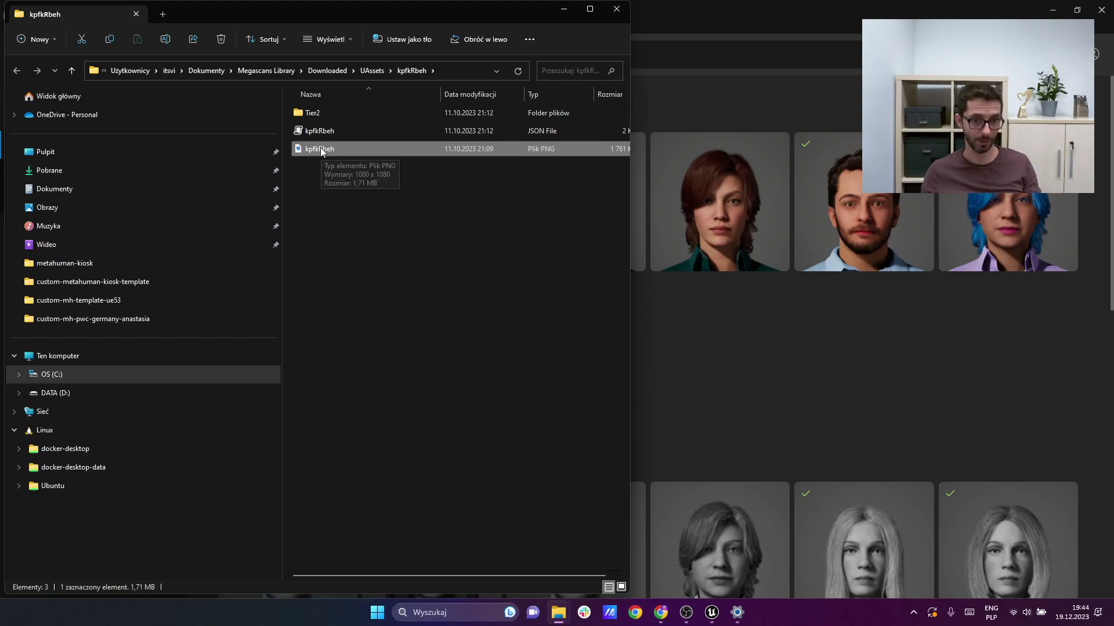
click(325, 150)
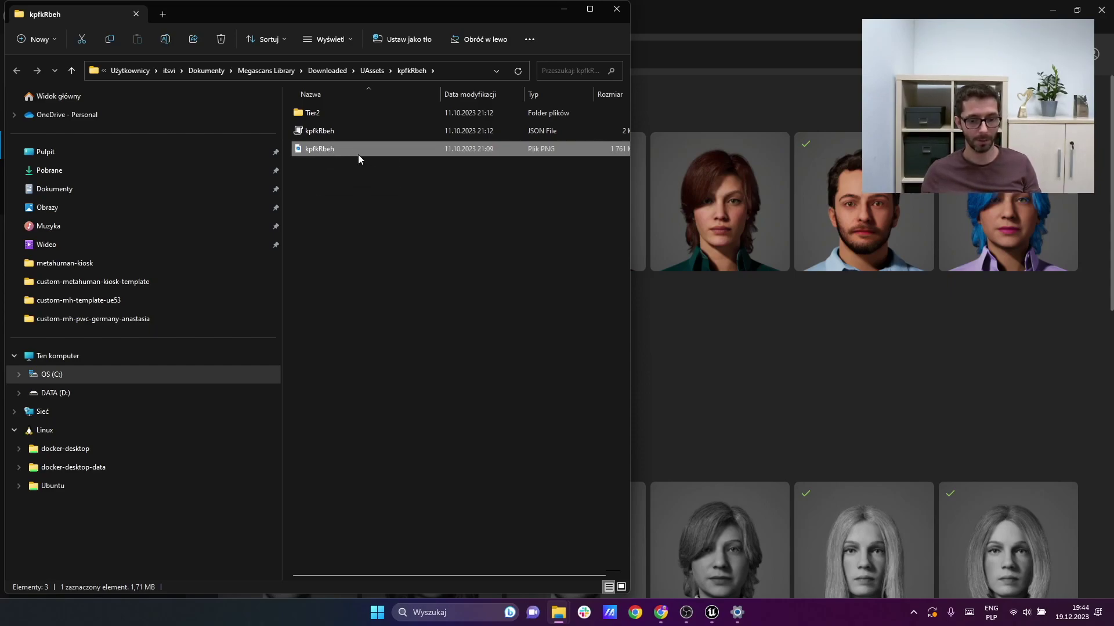
Step: Switch to the custom-mh-template-ue53 project folder in File Explorer and paste the copied image into Content/MetaHumans/Virbe_Chris
key(alt+Tab)
key(alt+Tab)
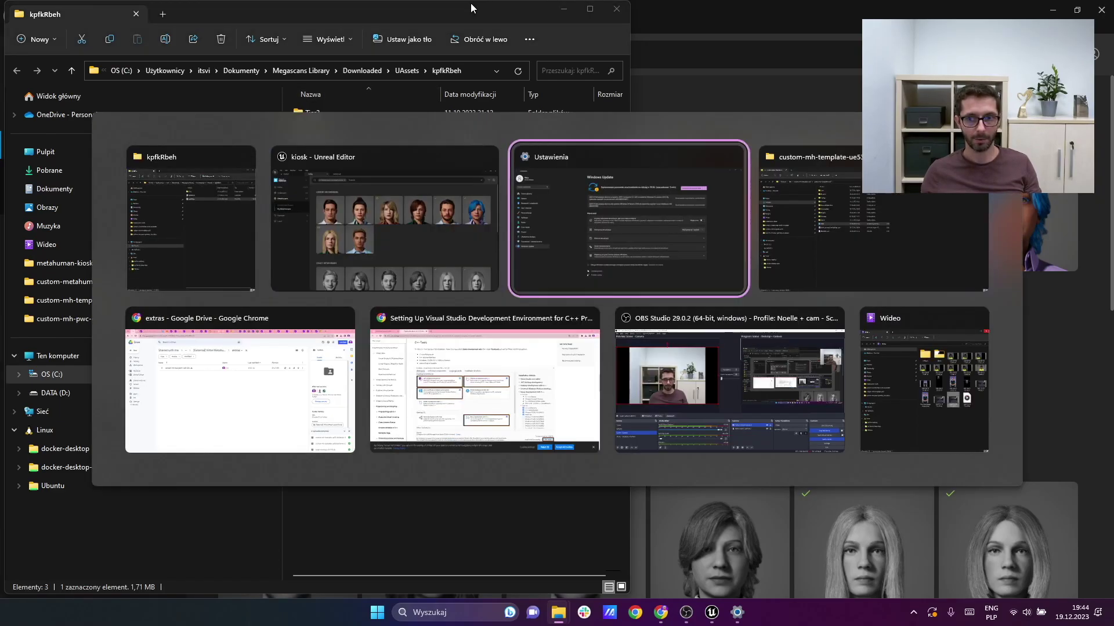
key(alt+Tab)
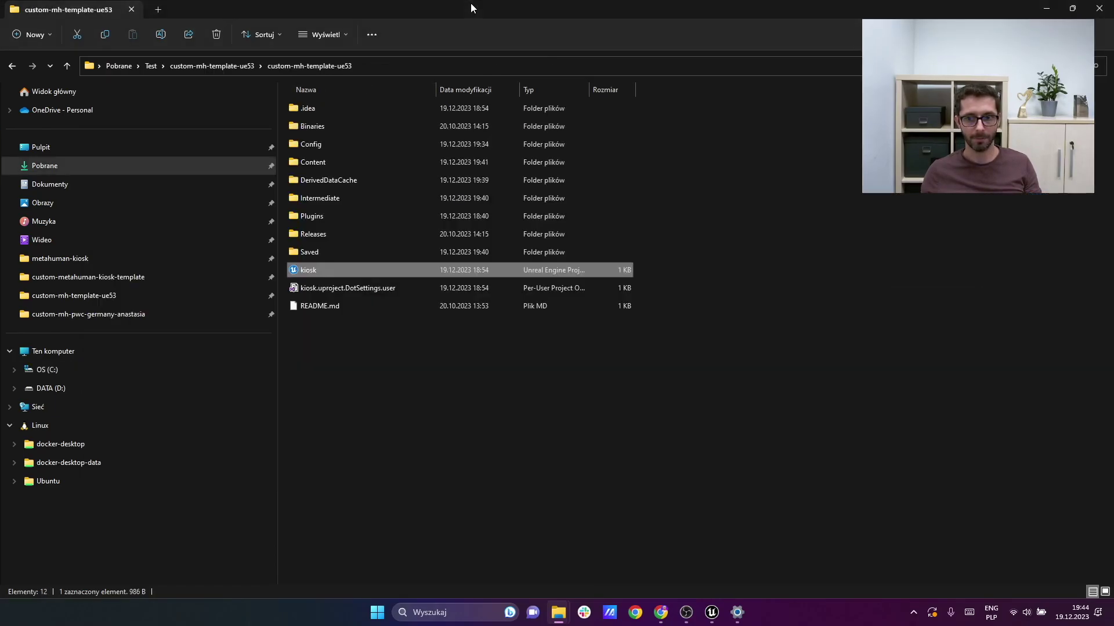
click(319, 164)
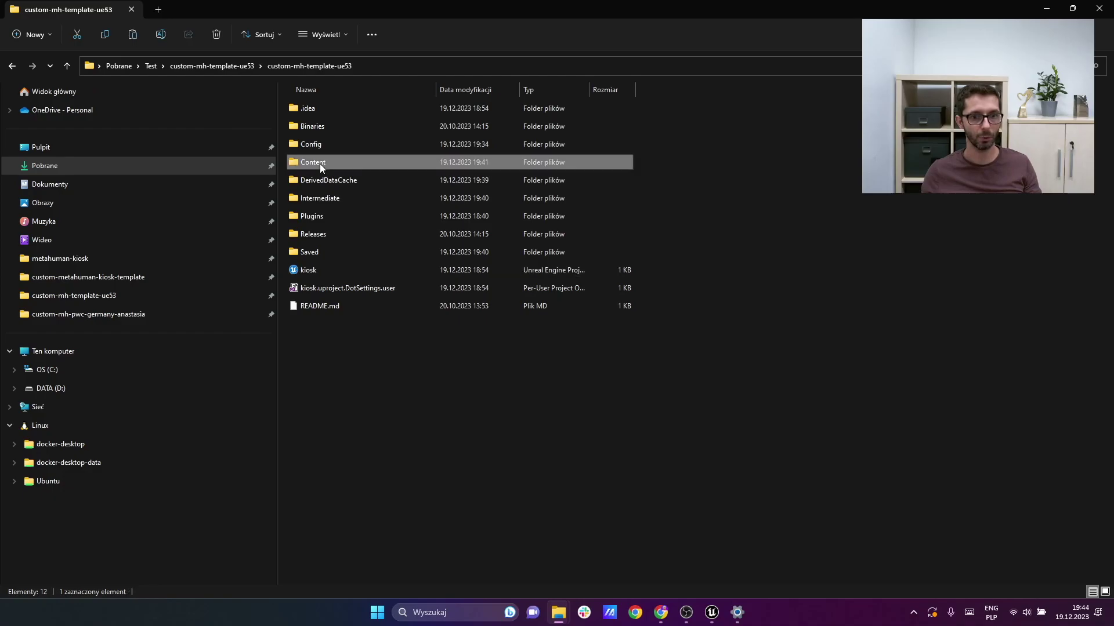
double_click(319, 164)
double_click(318, 127)
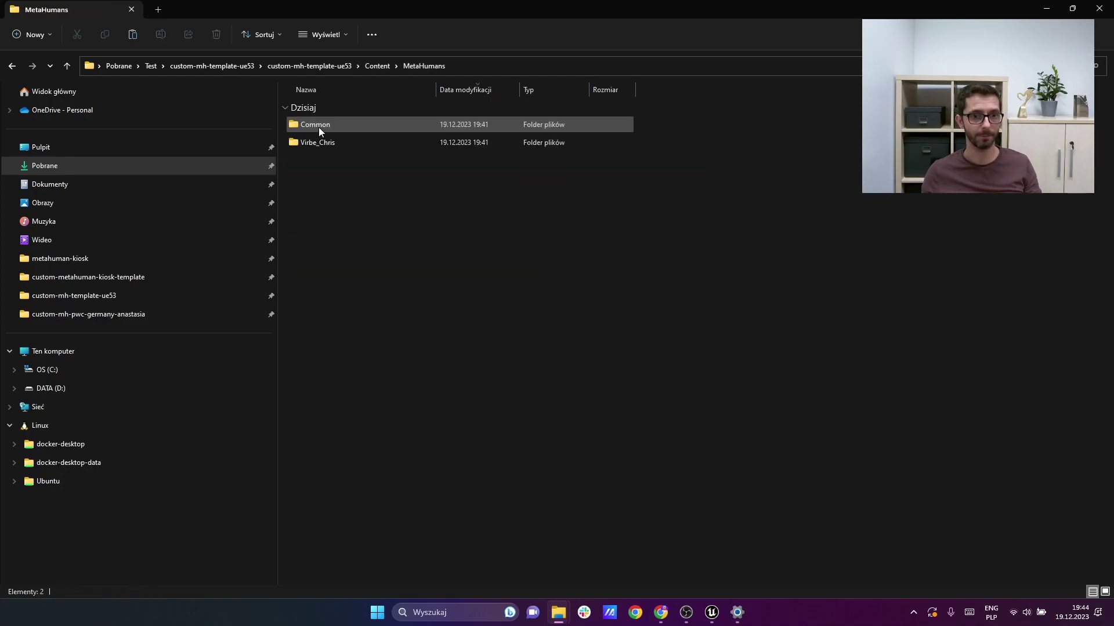
double_click(332, 146)
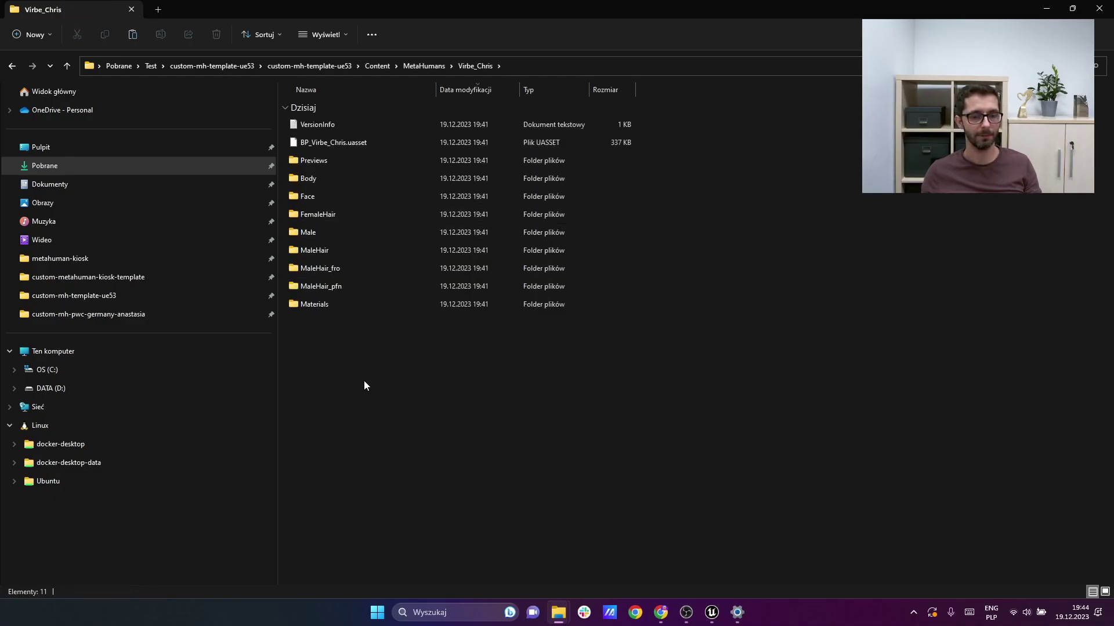
key(ctrl+v)
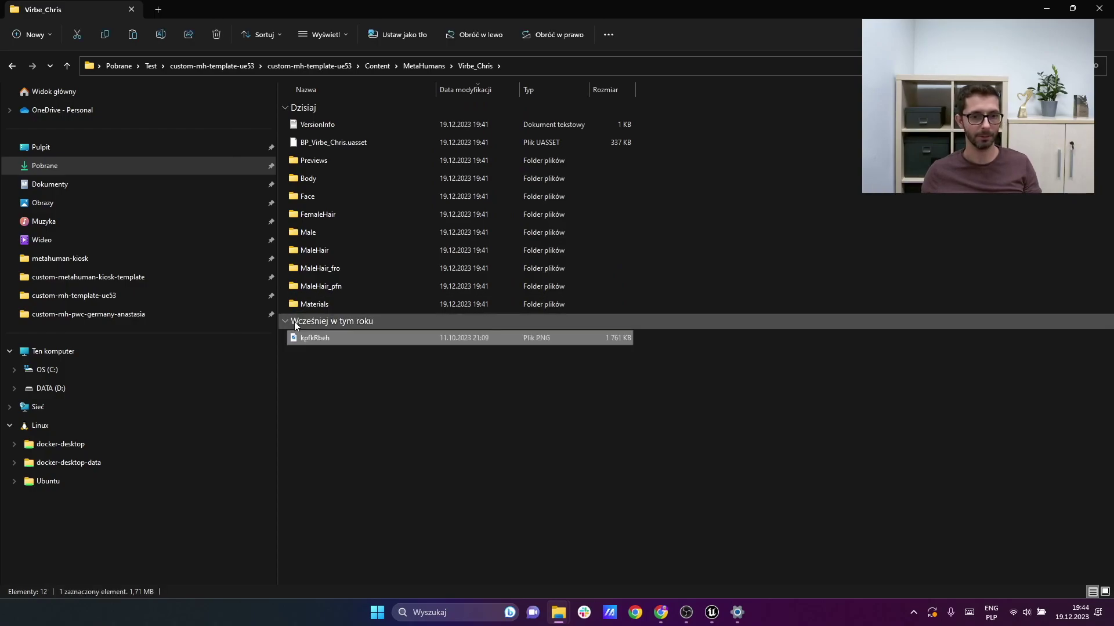
Step: Rename the pasted PNG image to Chris and remove the grouping from the folder's file list
click(319, 339)
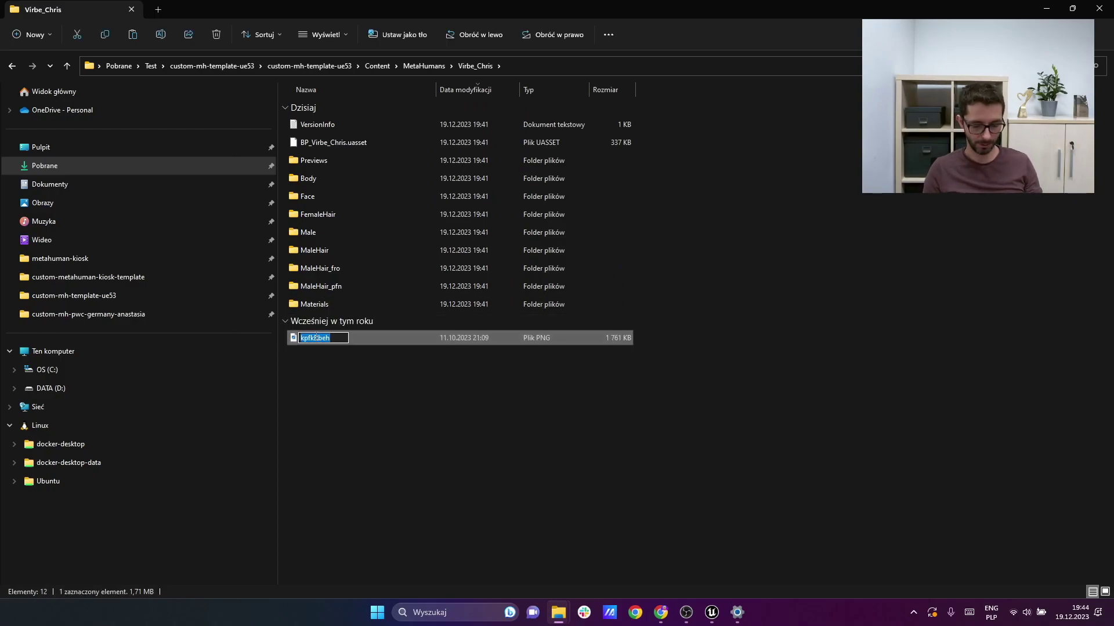
text(Chris)
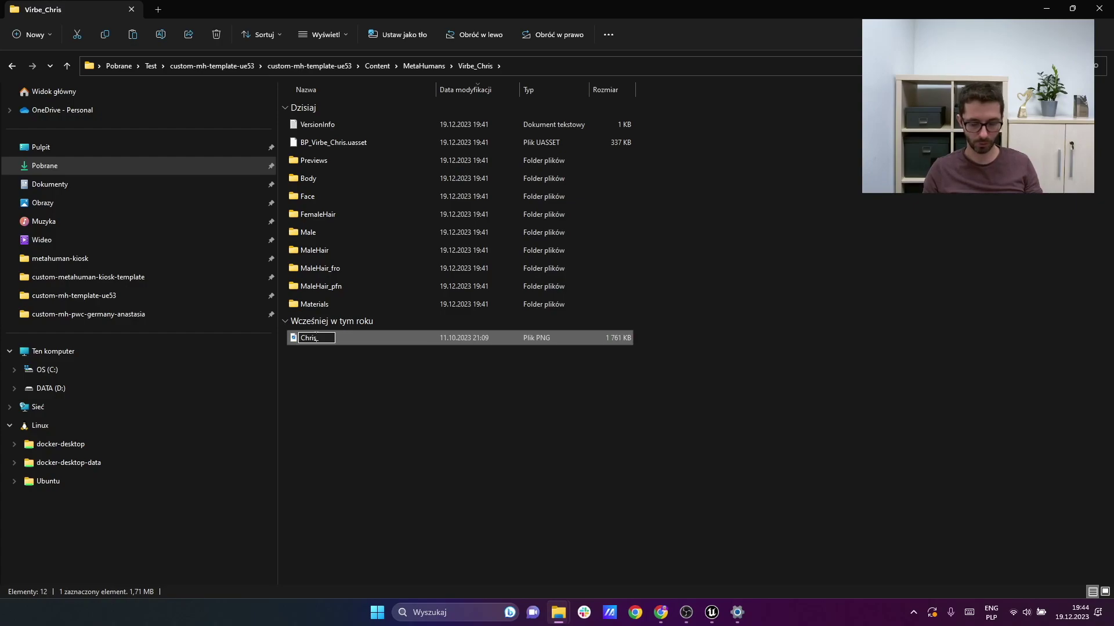
key(Return)
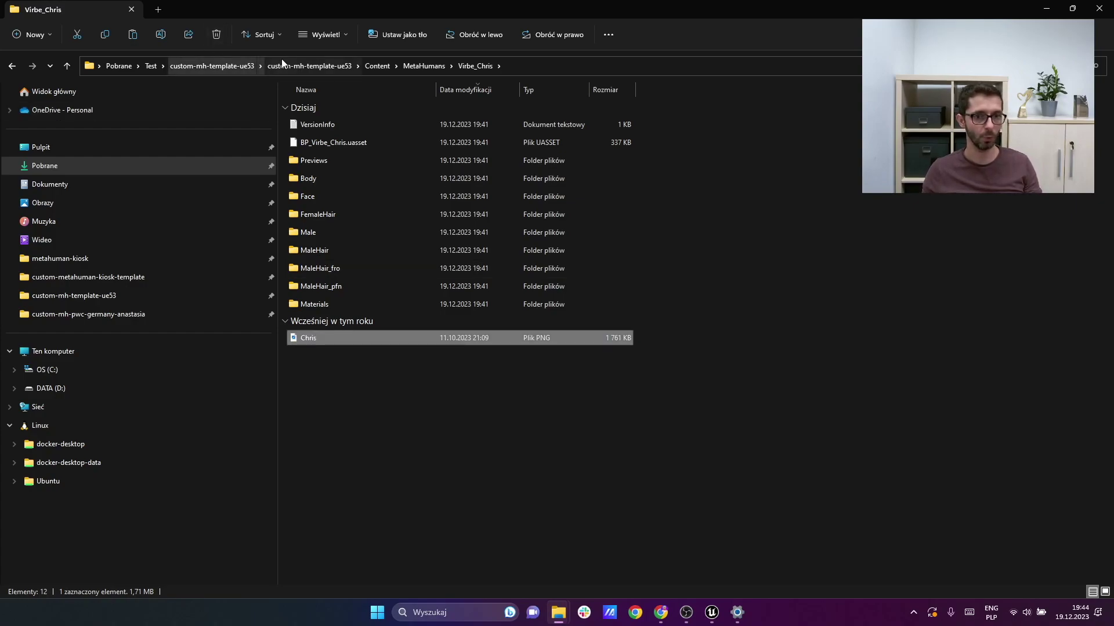
click(271, 35)
mouse_move(279, 183)
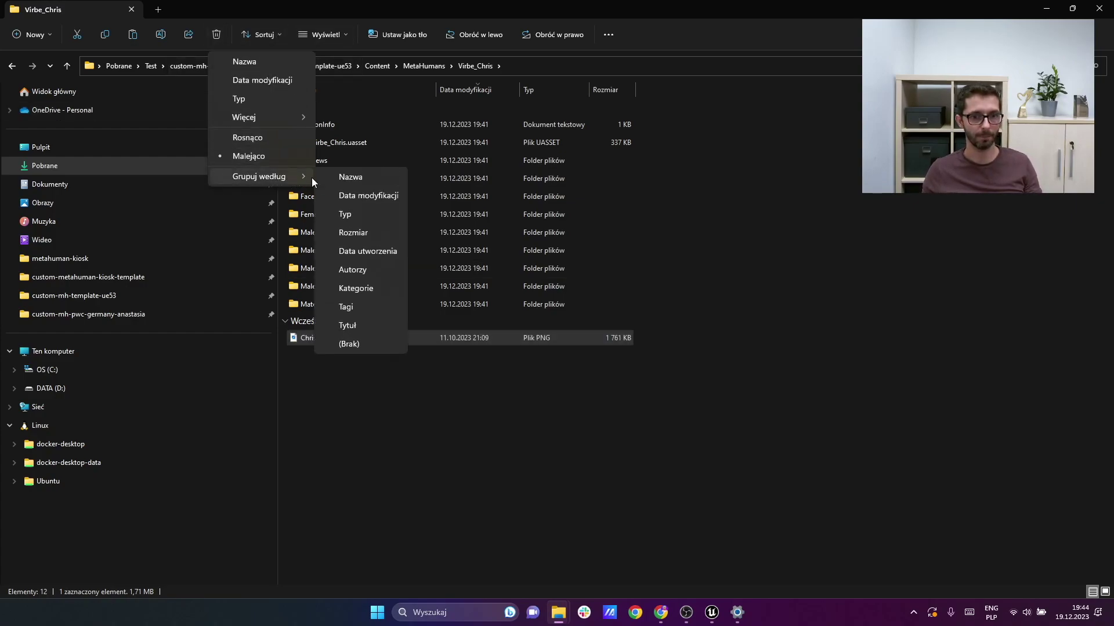
click(354, 343)
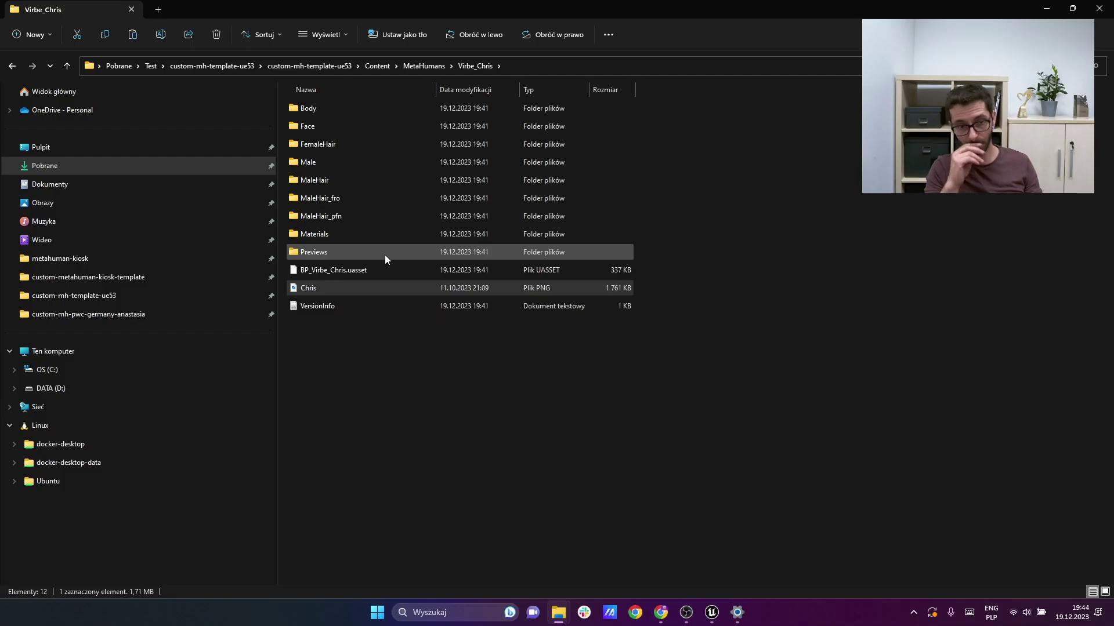
Step: Return to Unreal Editor, import the detected source image, and set the Virbe wizard's Thumbnail to the Chris texture
key(alt+Tab)
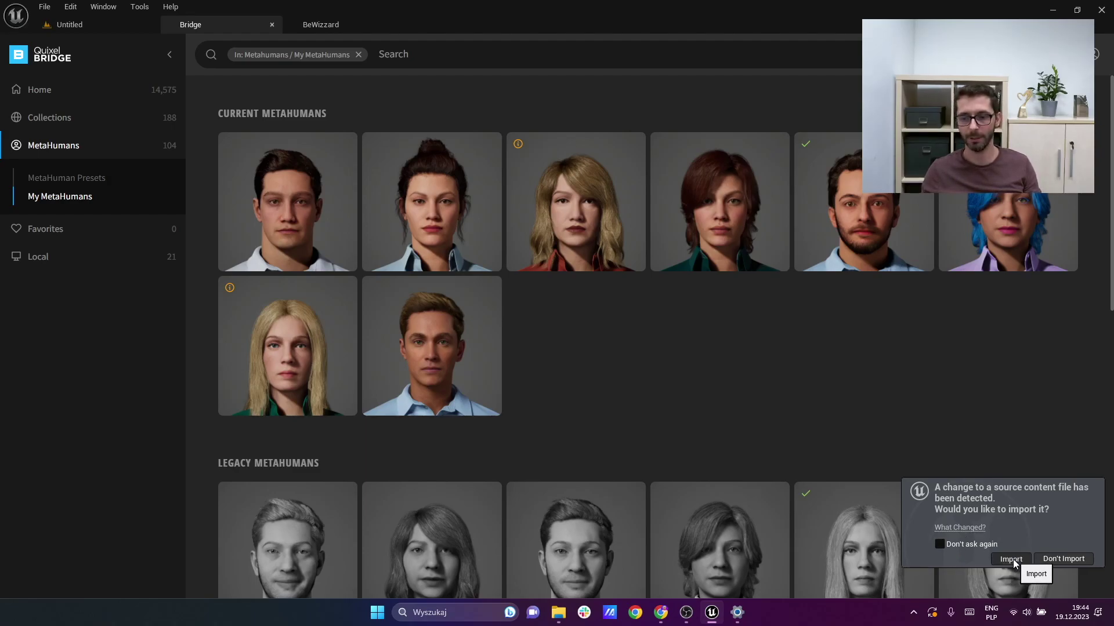
click(1013, 559)
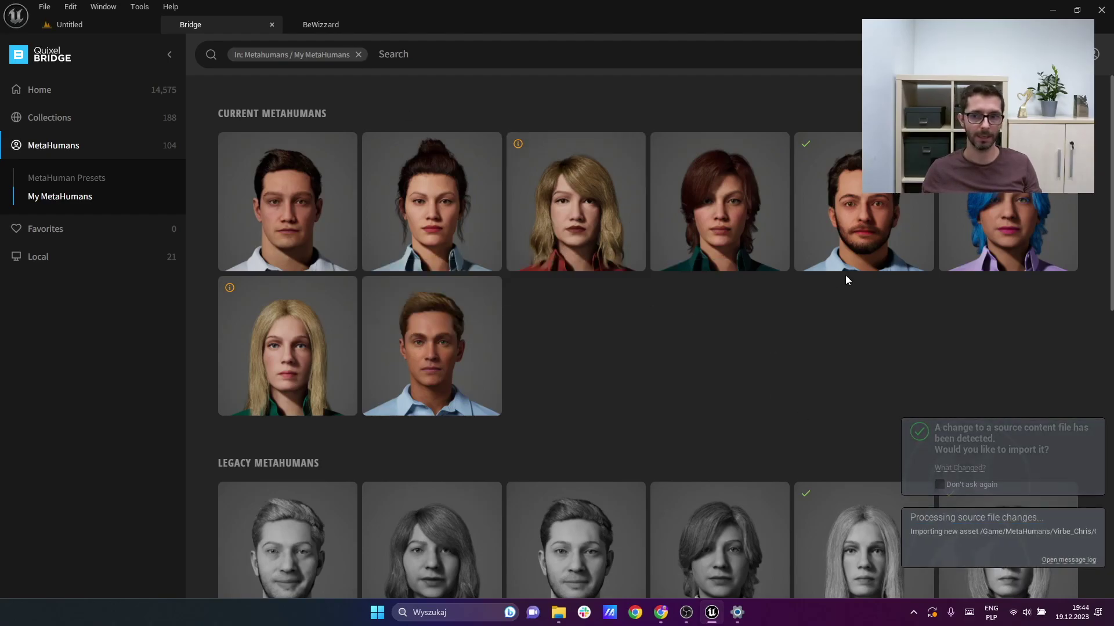
click(316, 26)
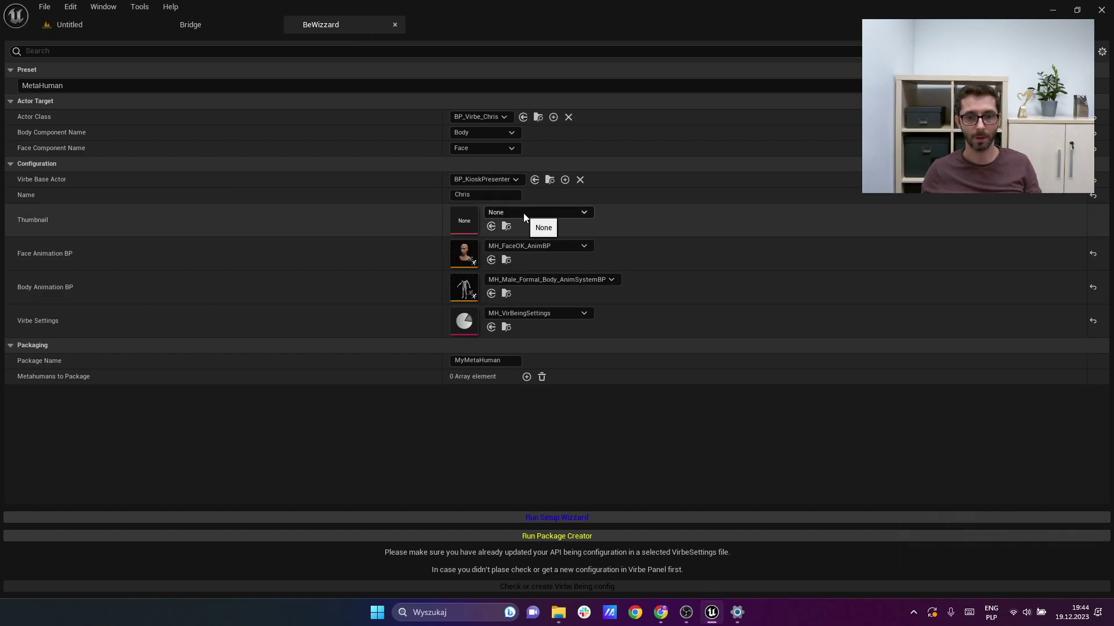
click(508, 213)
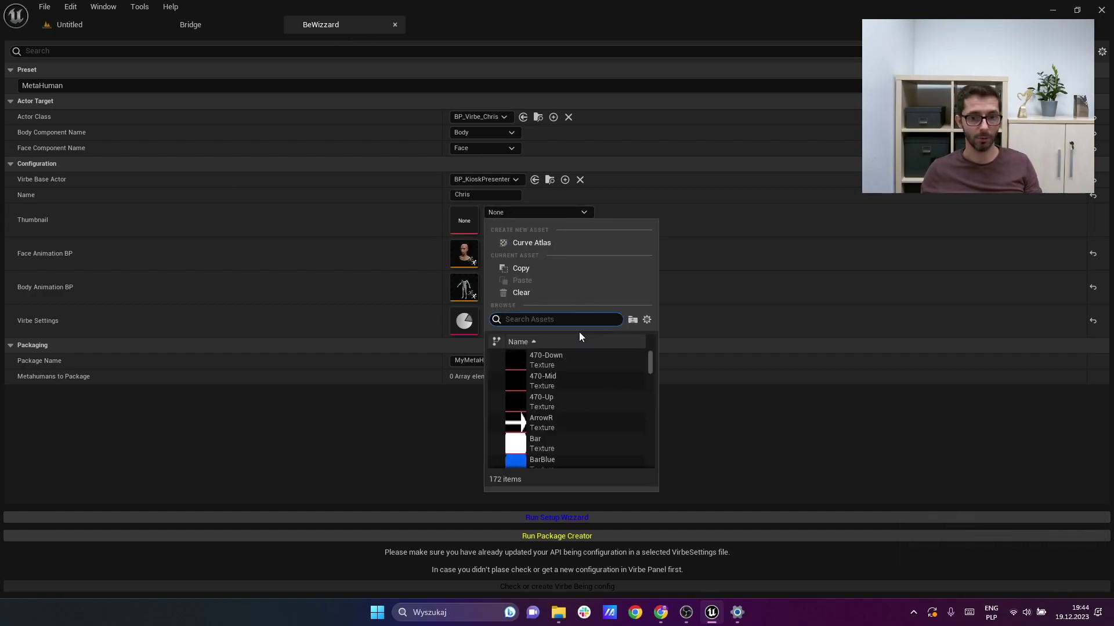
text(chri)
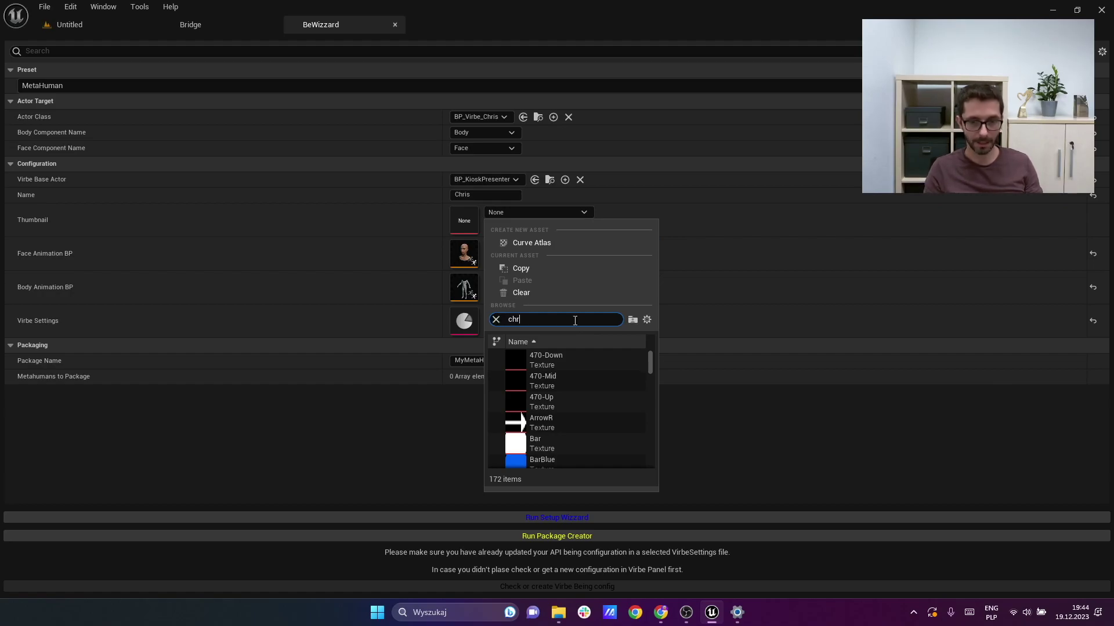
click(556, 378)
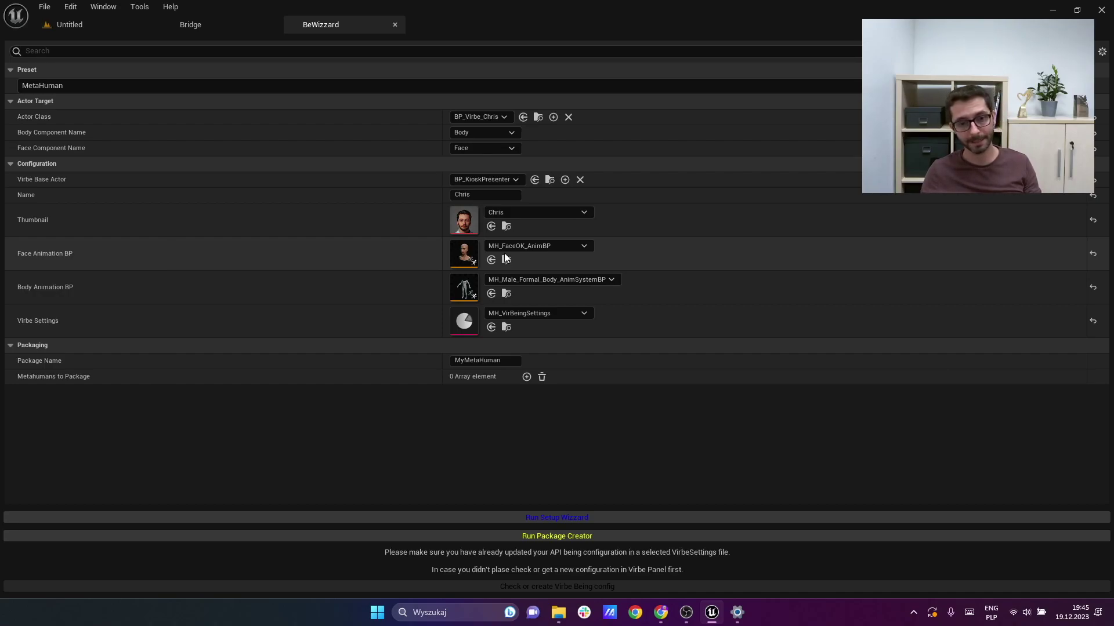
Step: Examine the animation blueprints available for Face Animation BP and Body Animation BP, including the male and female formal and informal variants
click(578, 246)
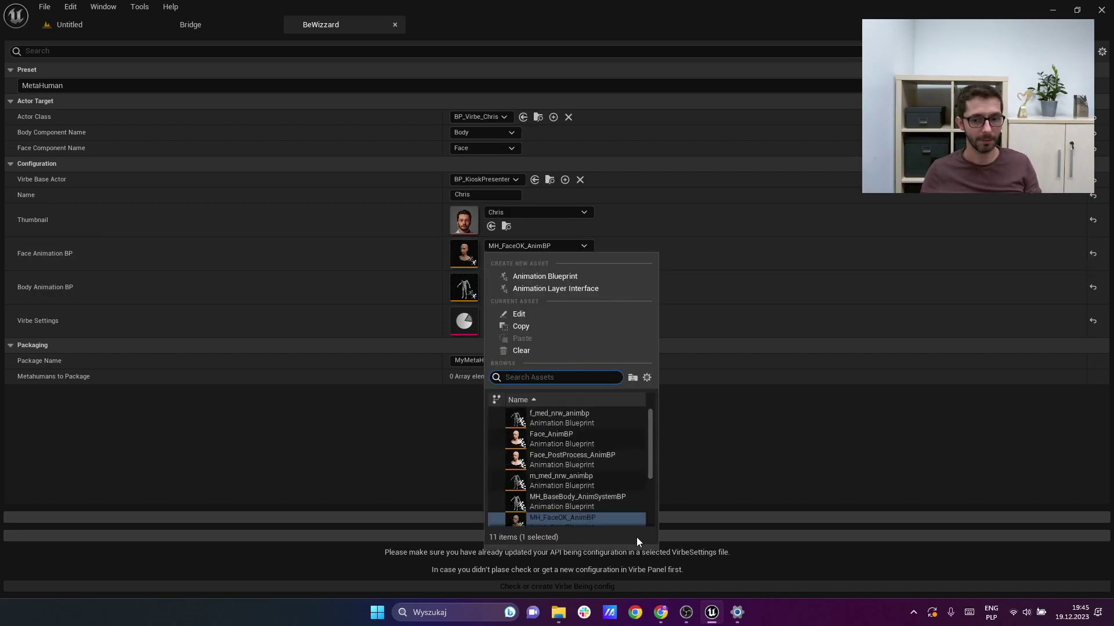
drag(649, 461, 641, 479)
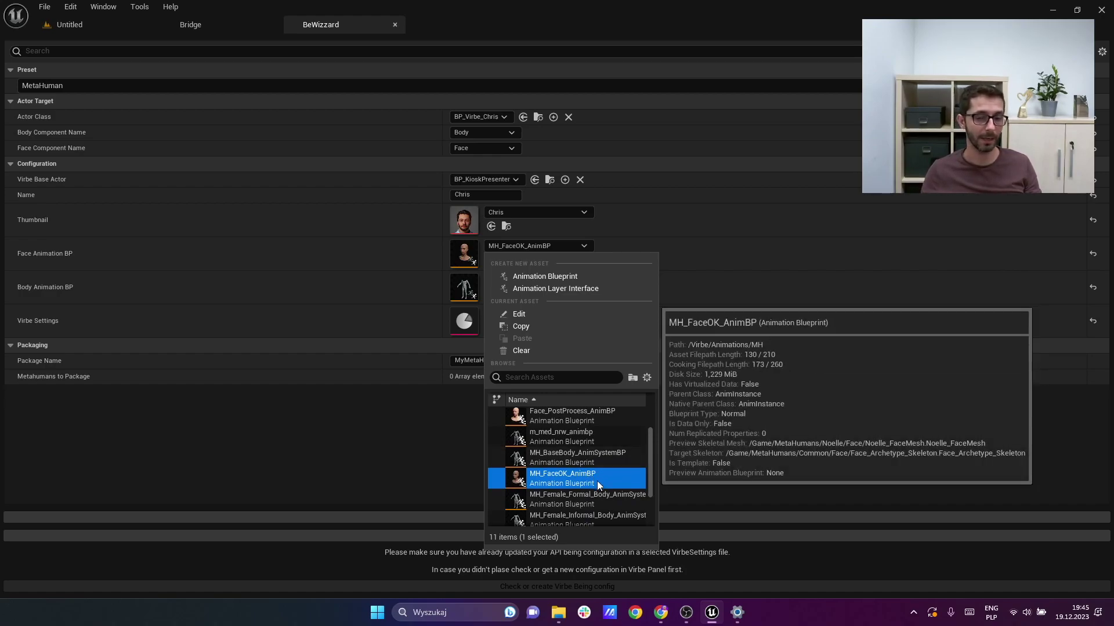
click(676, 238)
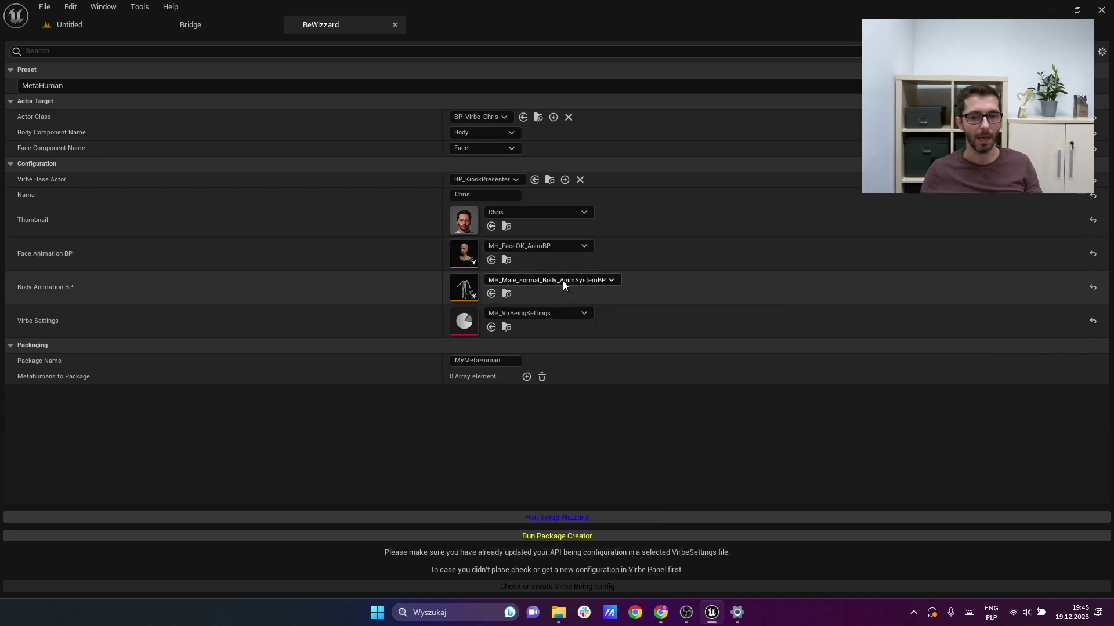
click(562, 281)
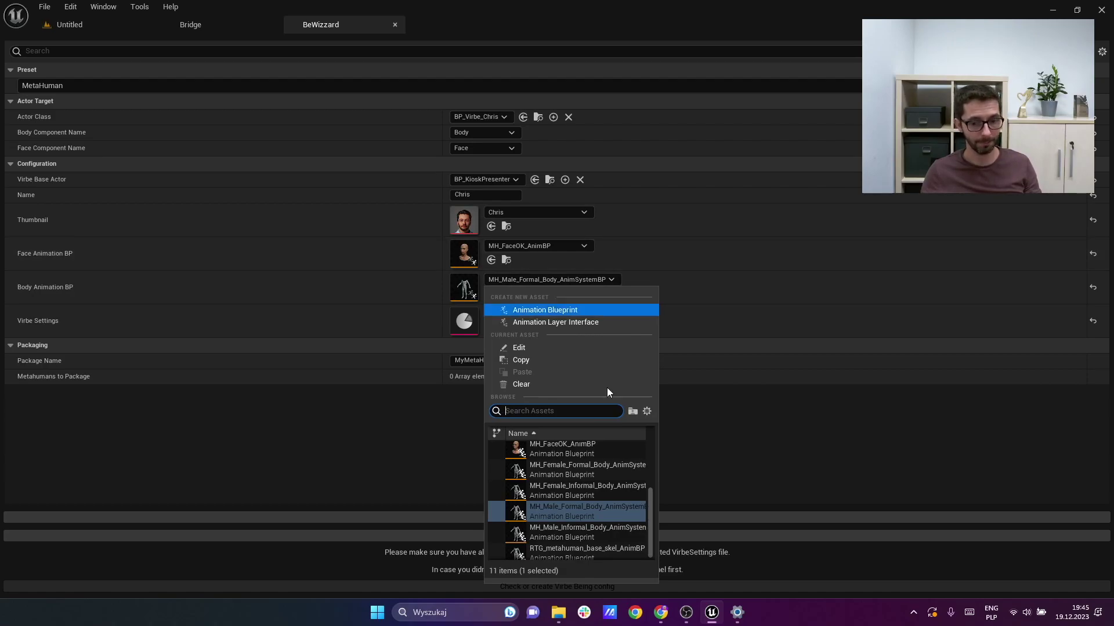
drag(650, 512, 651, 510)
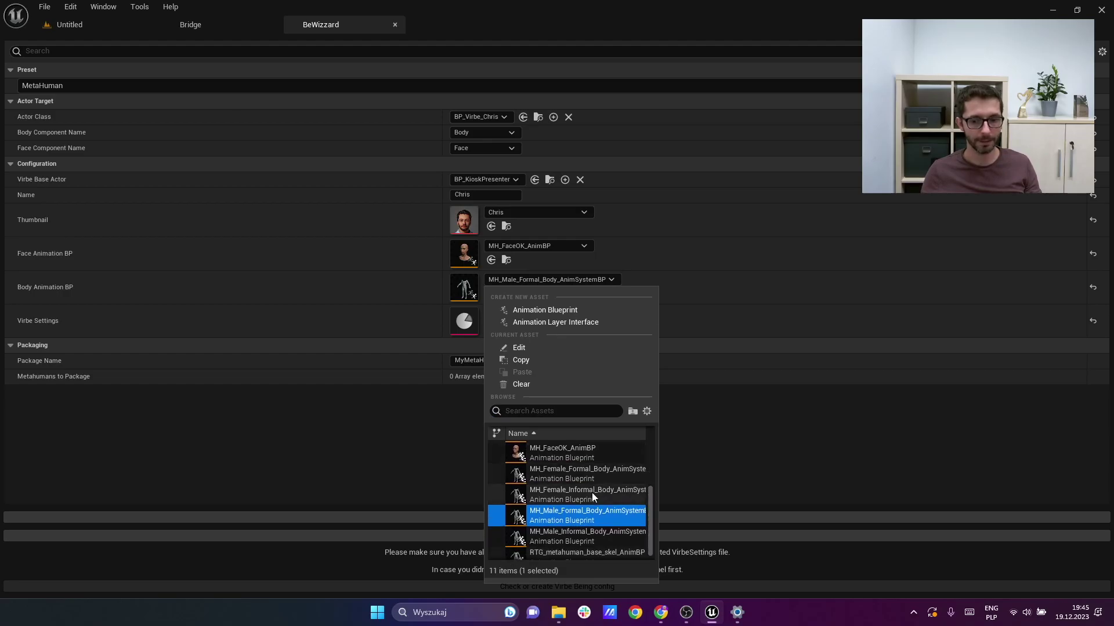
mouse_move(592, 474)
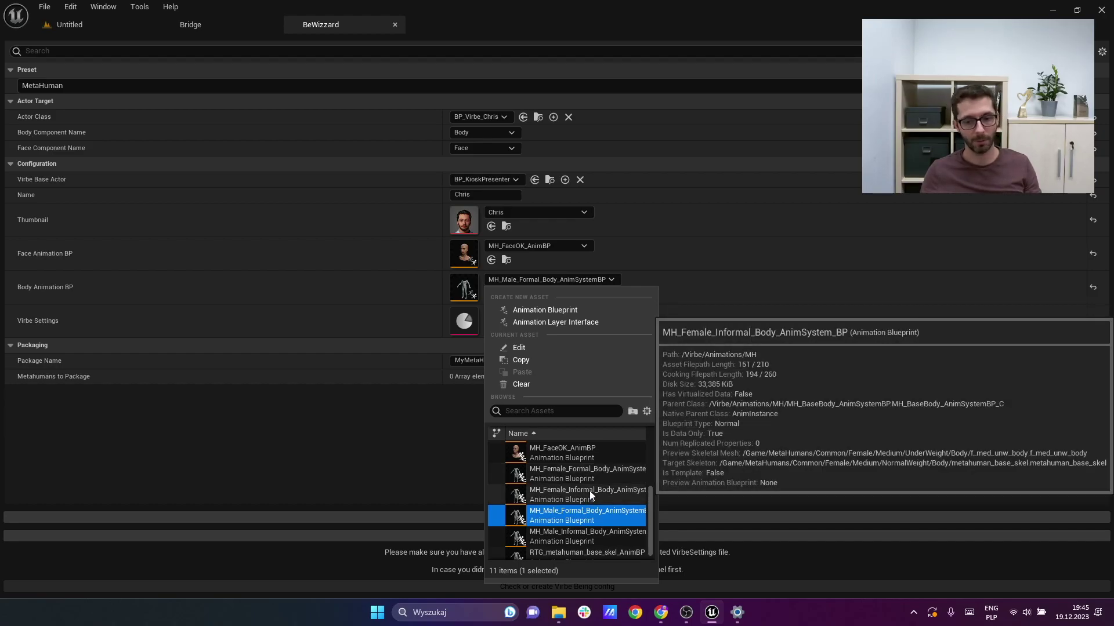
mouse_move(593, 512)
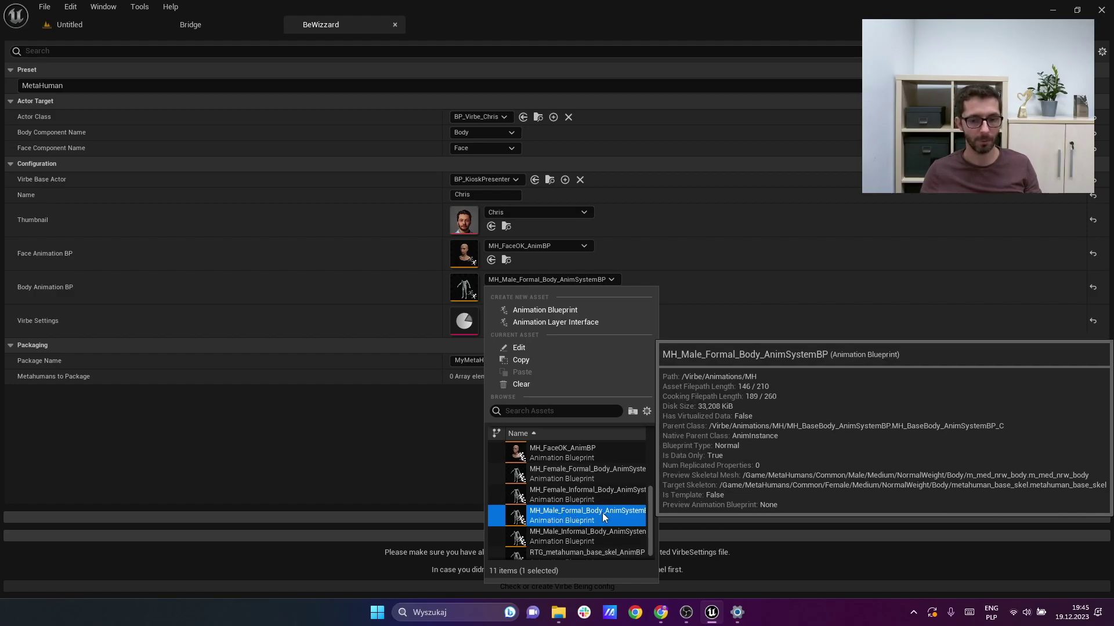
Step: Set the package name to Chris, run the setup wizard, and dismiss its completion message
click(505, 360)
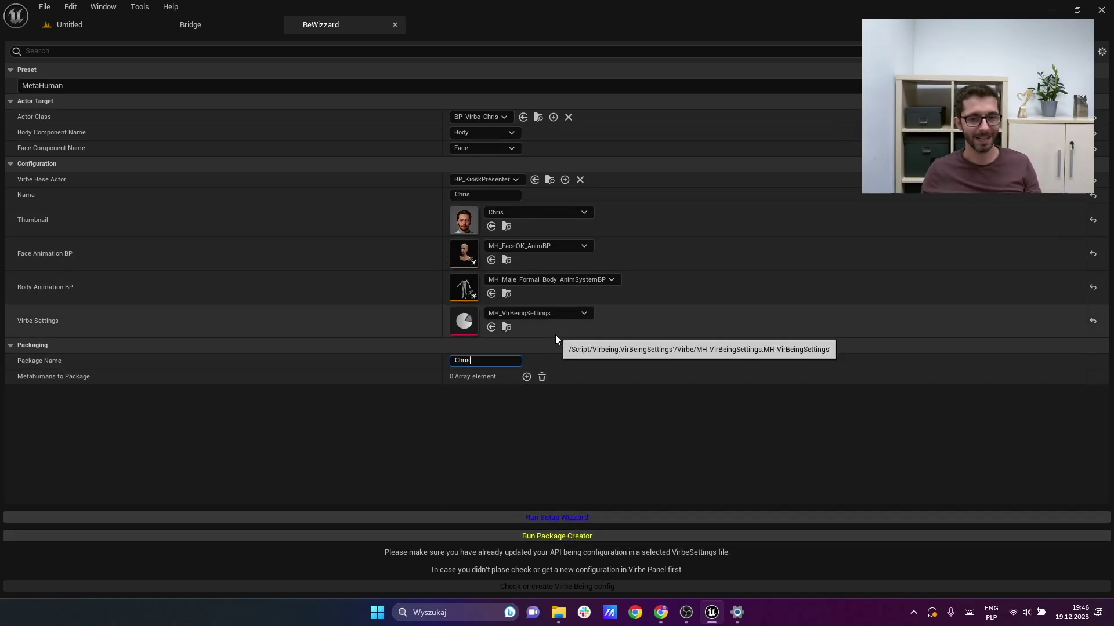
click(556, 517)
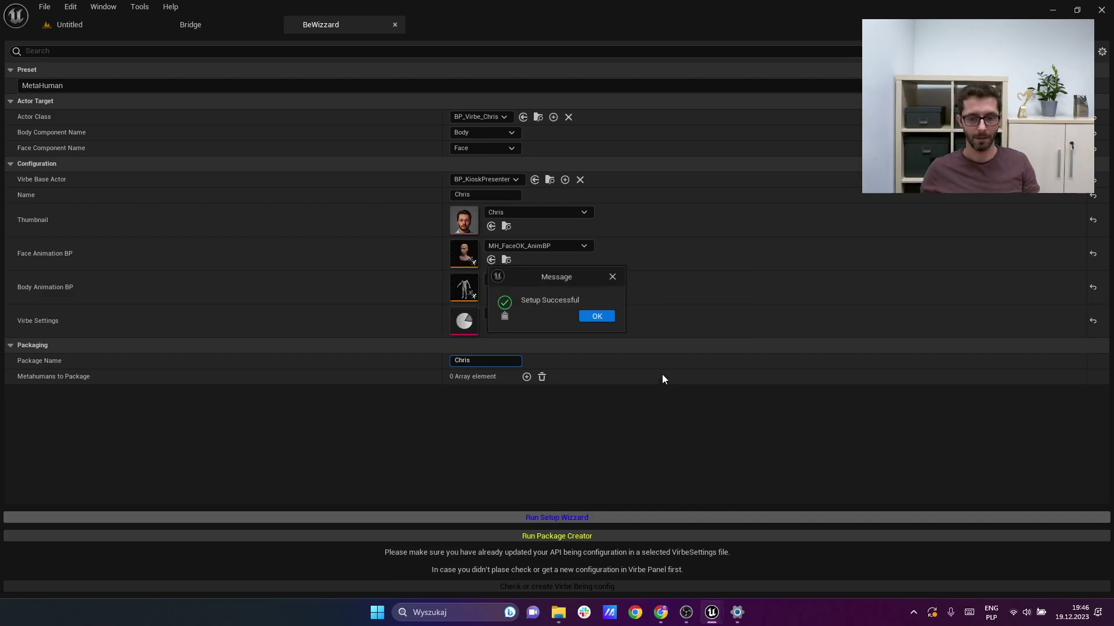
click(594, 316)
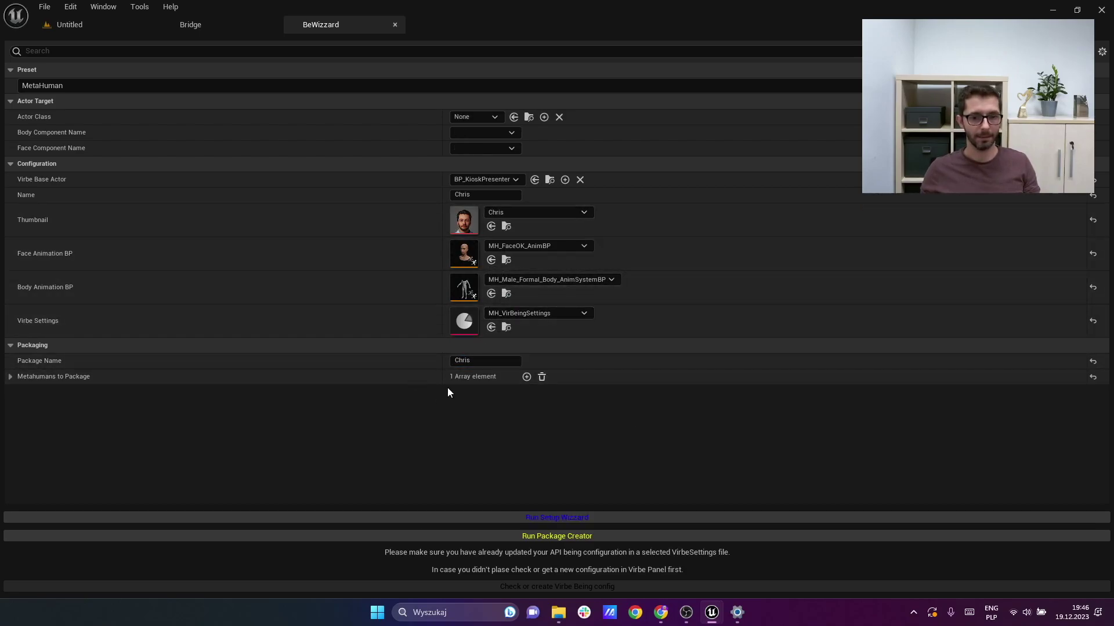
Step: Expand the Metahumans to Package list, locate its BP_Virbe_Chris entry in the Content Browser, and open that blueprint
click(10, 376)
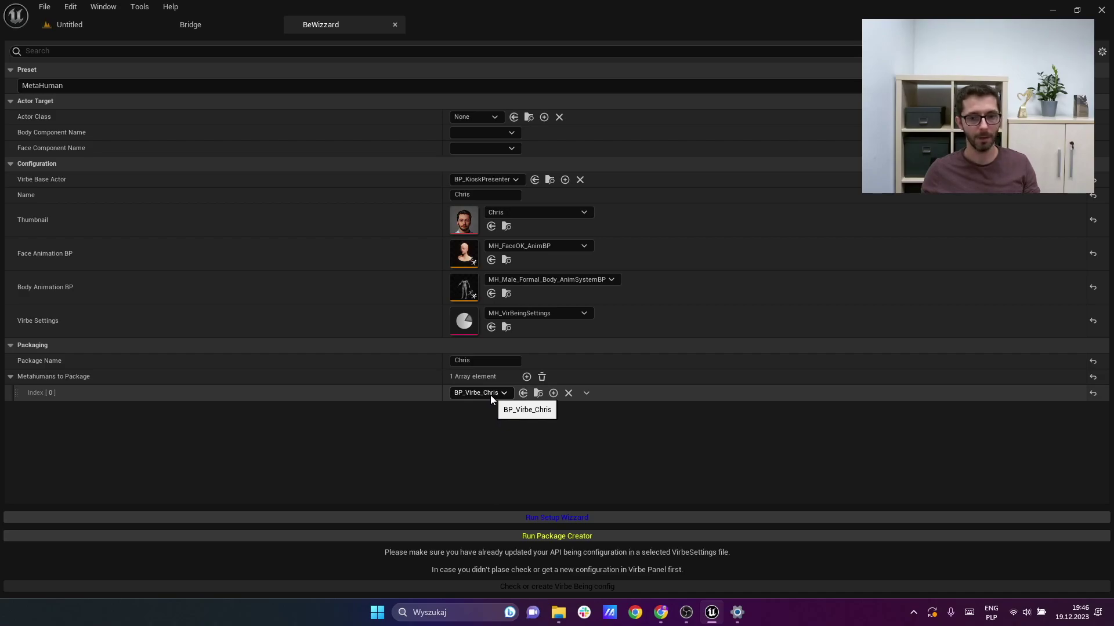
click(537, 393)
mouse_move(258, 328)
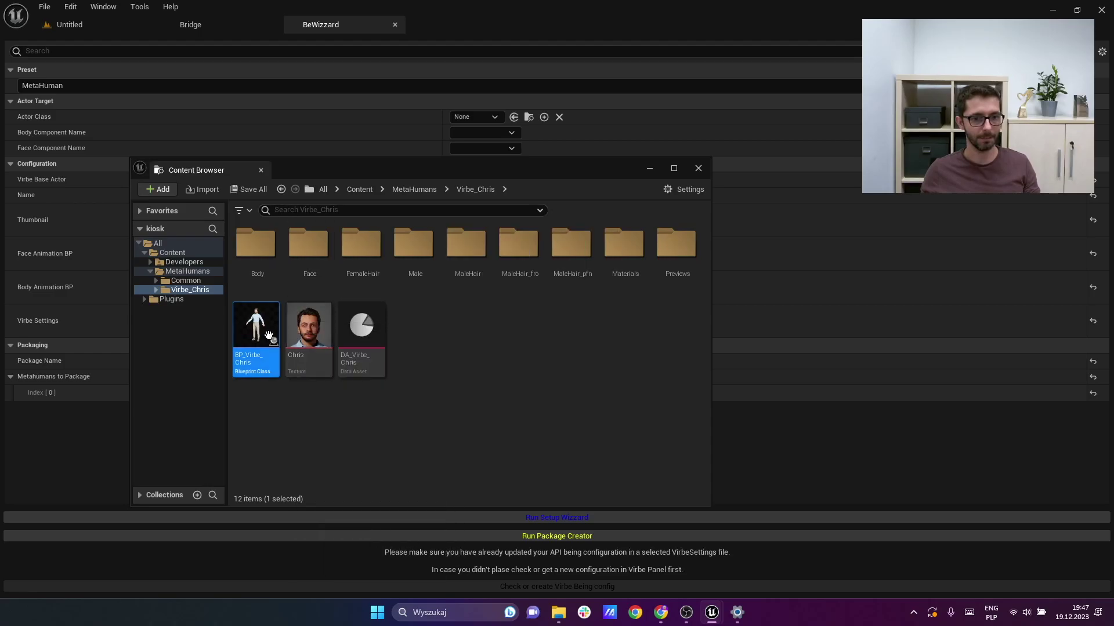
double_click(262, 338)
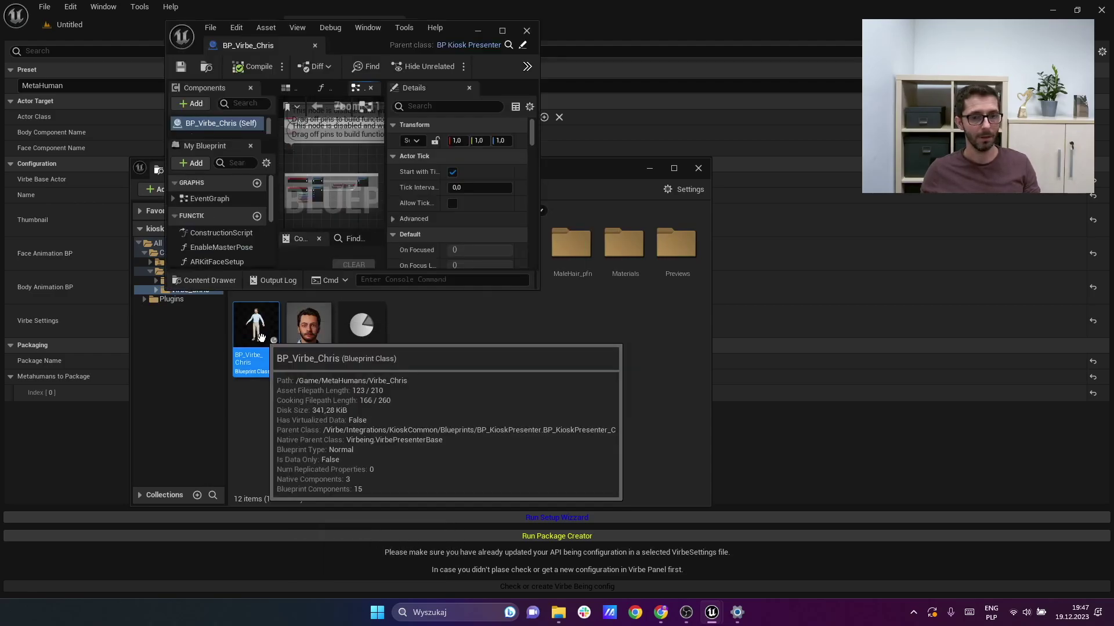
Step: Dock the BP_Virbe_Chris blueprint editor in the main Unreal Editor window and close the Content Browser
drag(259, 46, 436, 22)
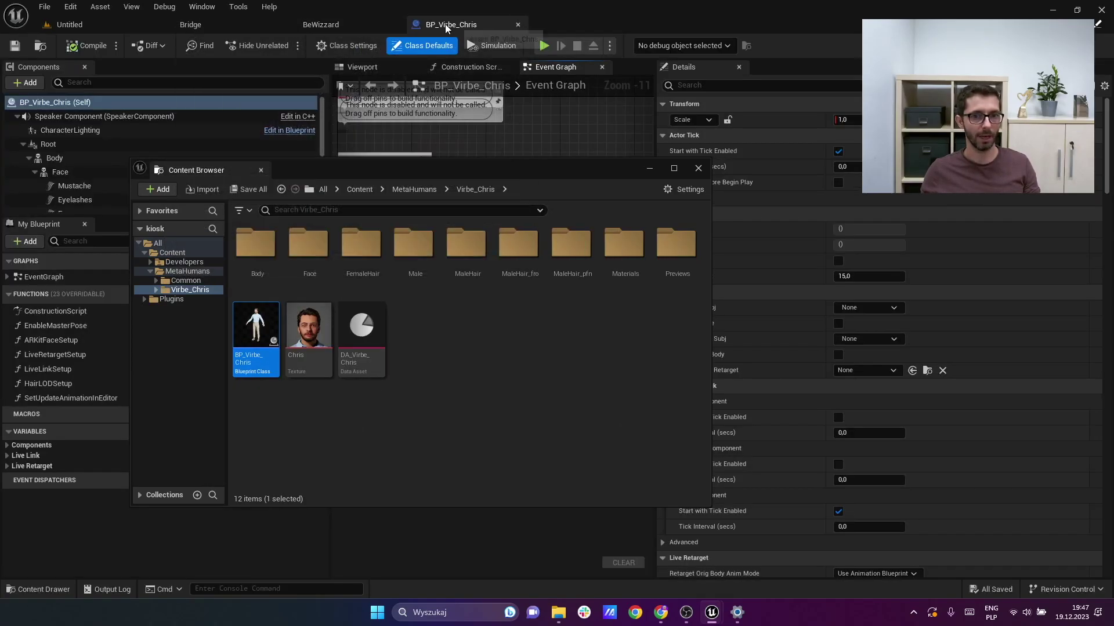
click(262, 170)
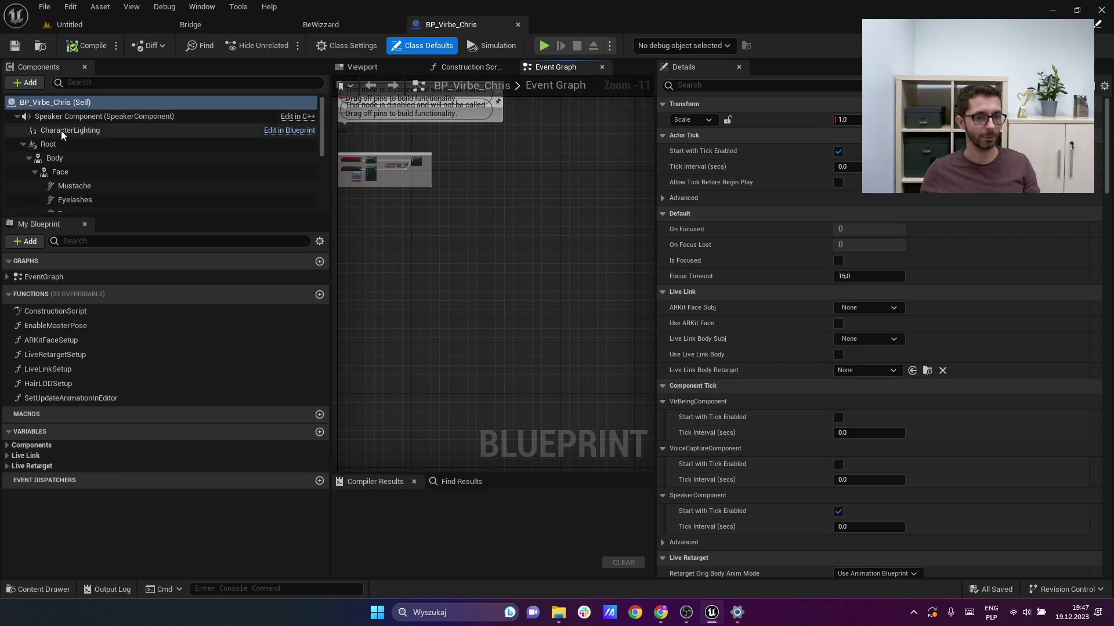
Step: Examine the CharacterLighting and Body component settings of BP_Virbe_Chris and preview the lit character in the blueprint viewport
mouse_move(70, 132)
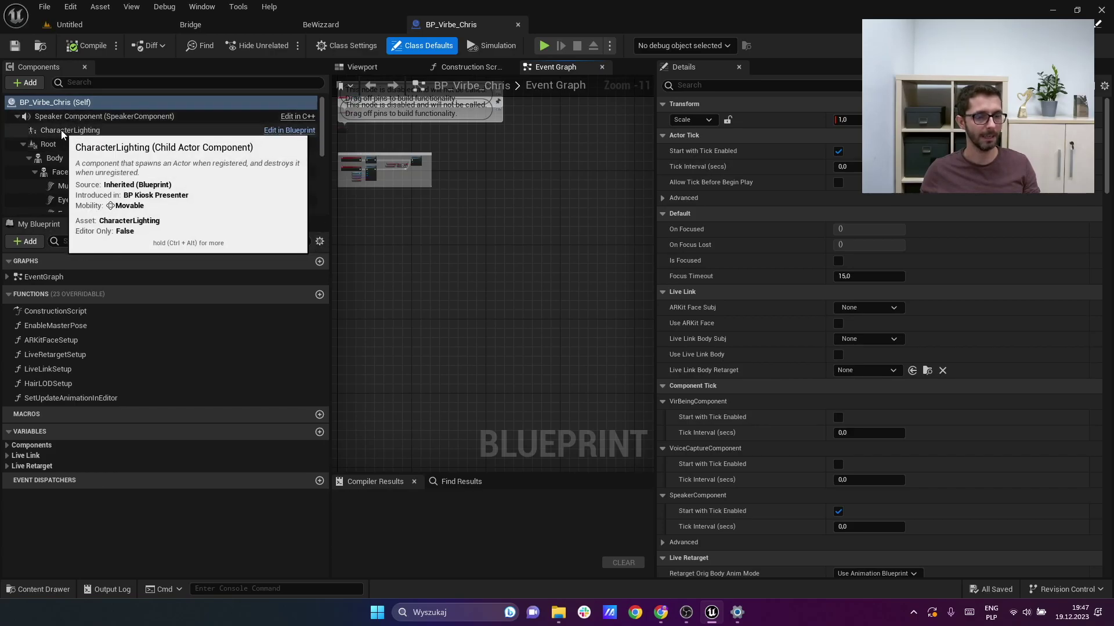
click(61, 130)
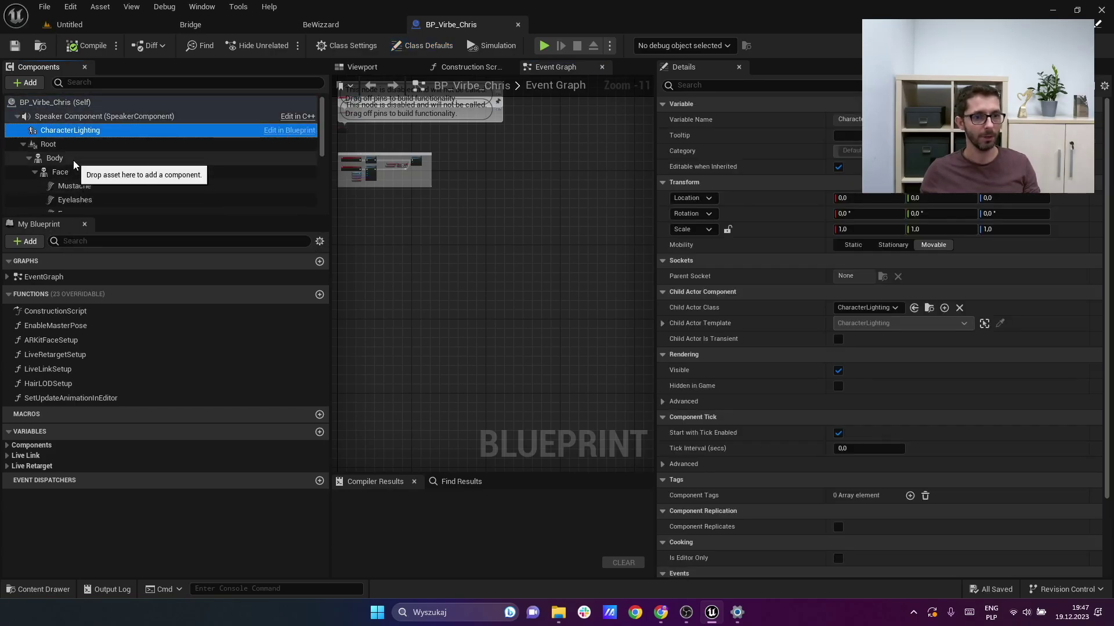
click(64, 141)
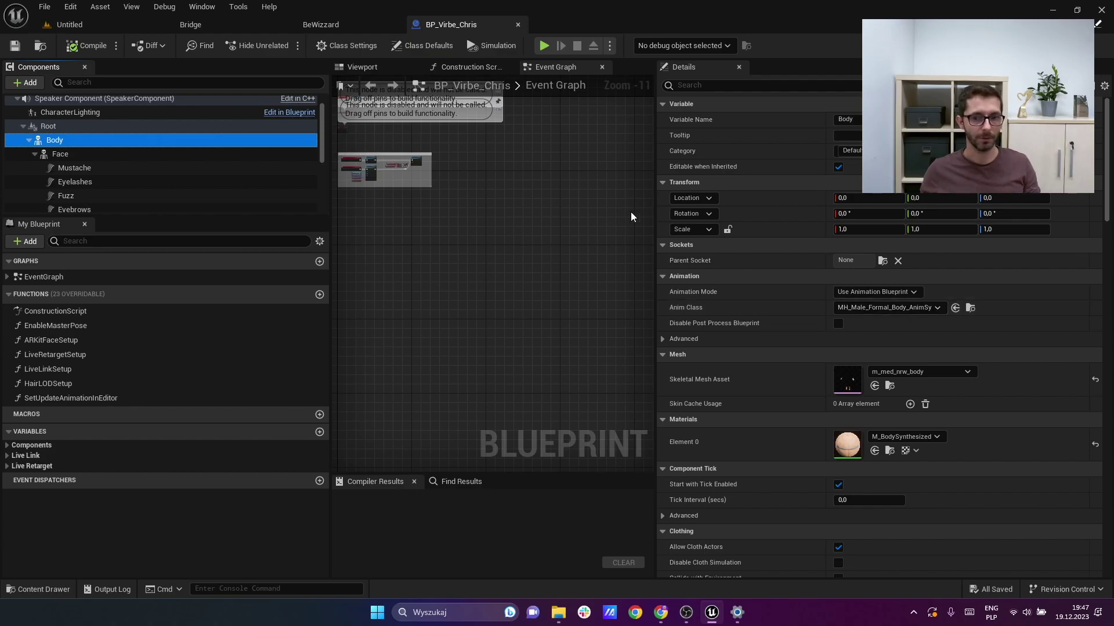
scroll(226, 176, up, 1)
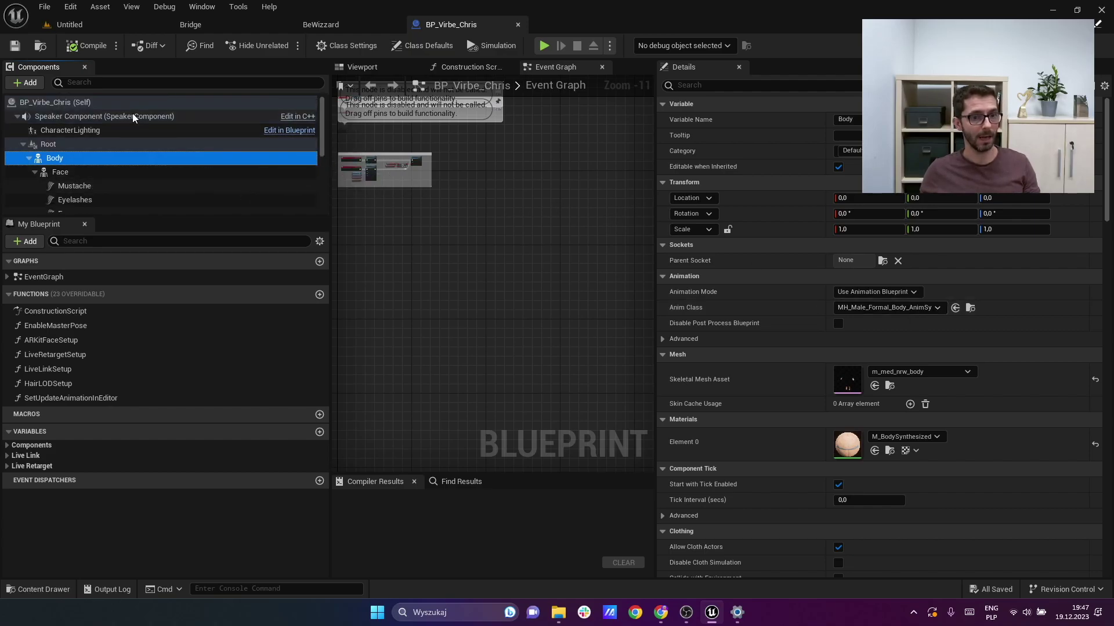
click(393, 72)
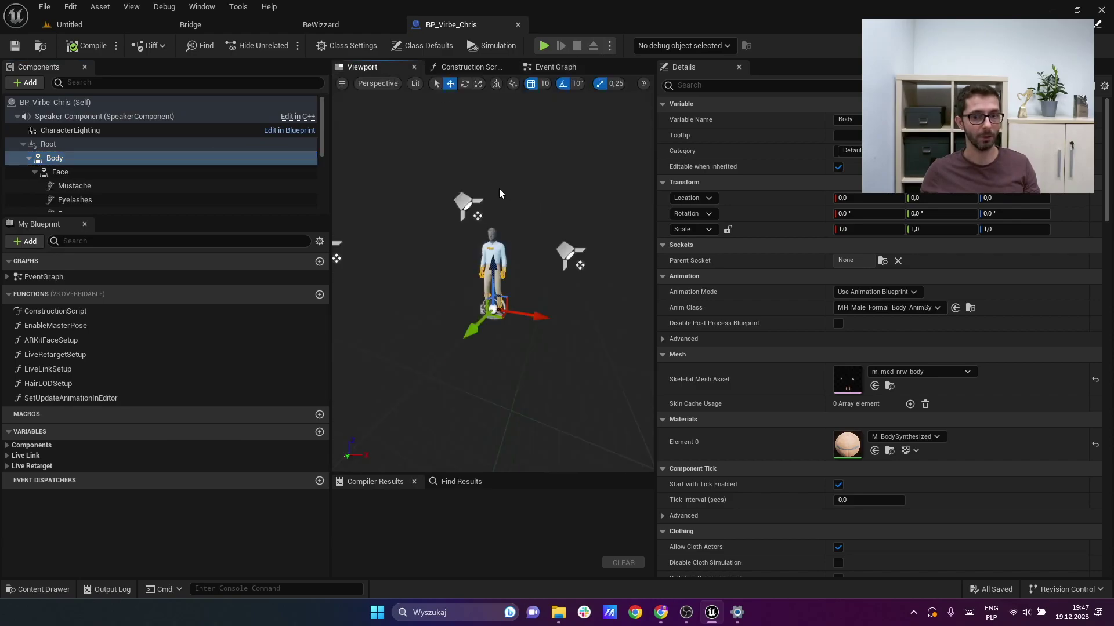
click(110, 131)
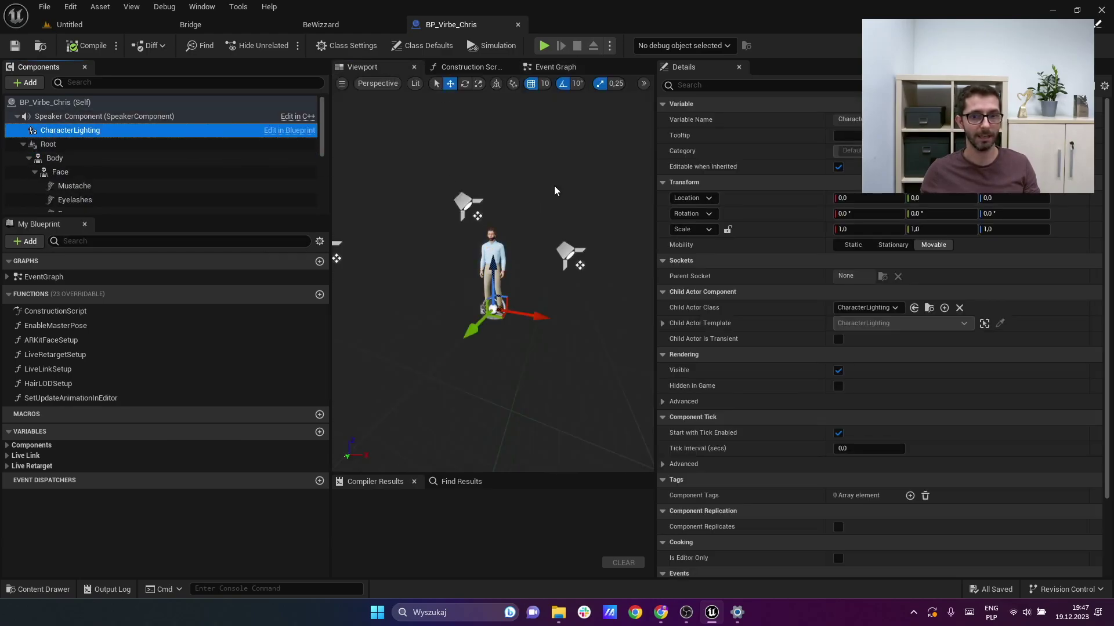
click(934, 245)
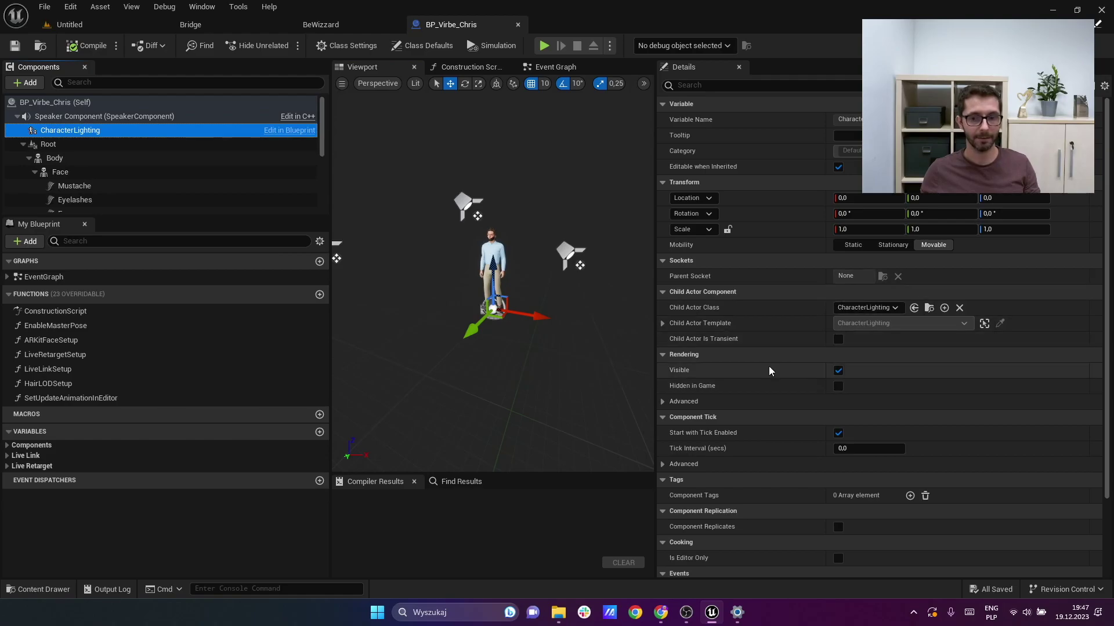
scroll(777, 368, down, 2)
scroll(766, 295, down, 3)
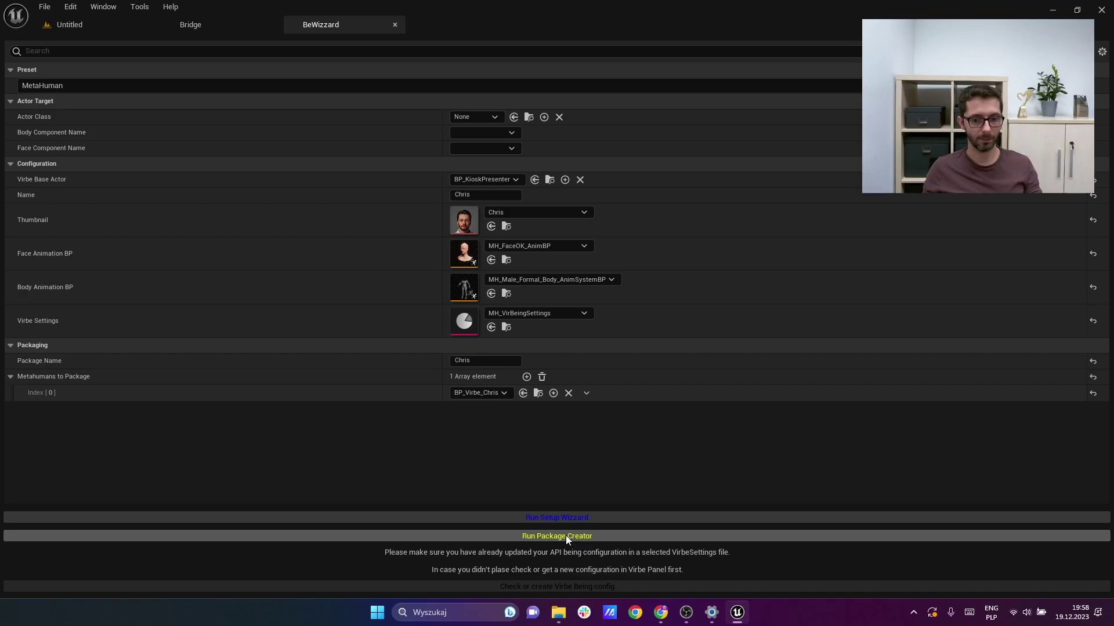
Step: Run the Virbe package creator for the Chris package and dismiss its completion message
click(548, 537)
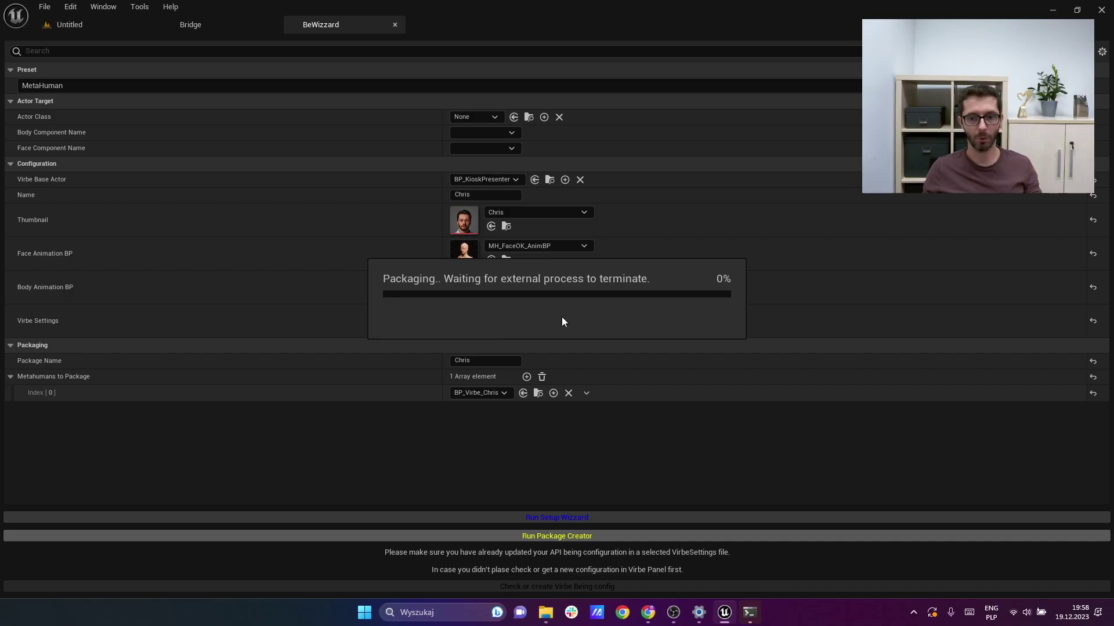
mouse_move(750, 609)
click(705, 536)
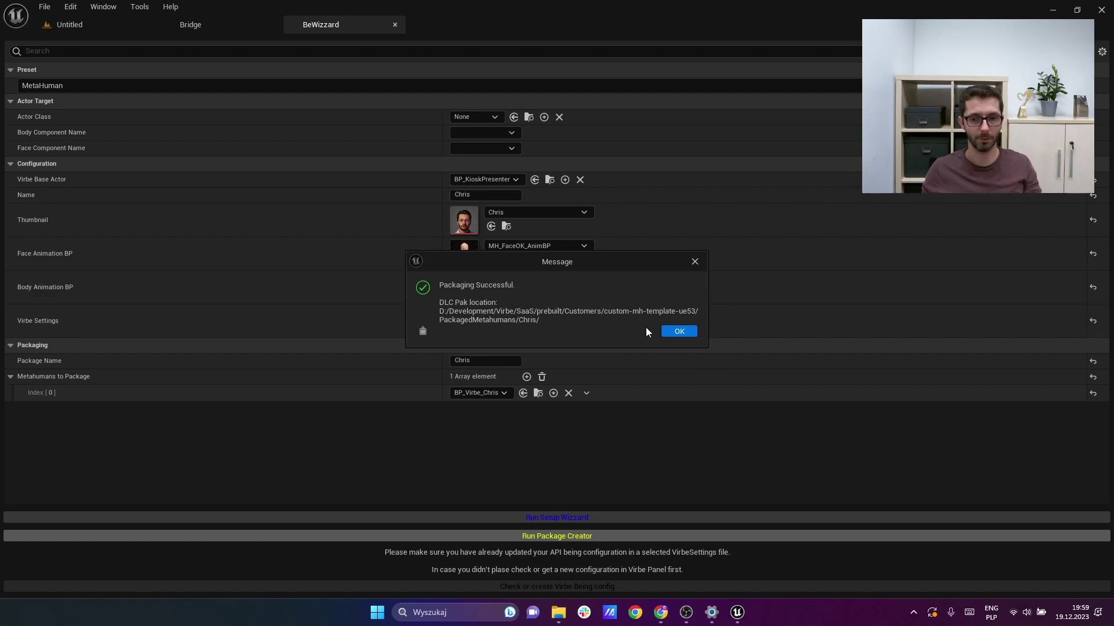
click(673, 331)
Step: Switch to File Explorer and copy Chriskiosk-Windows.pak from the project's PackagedMetahumans/Chris folder
key(alt+Tab)
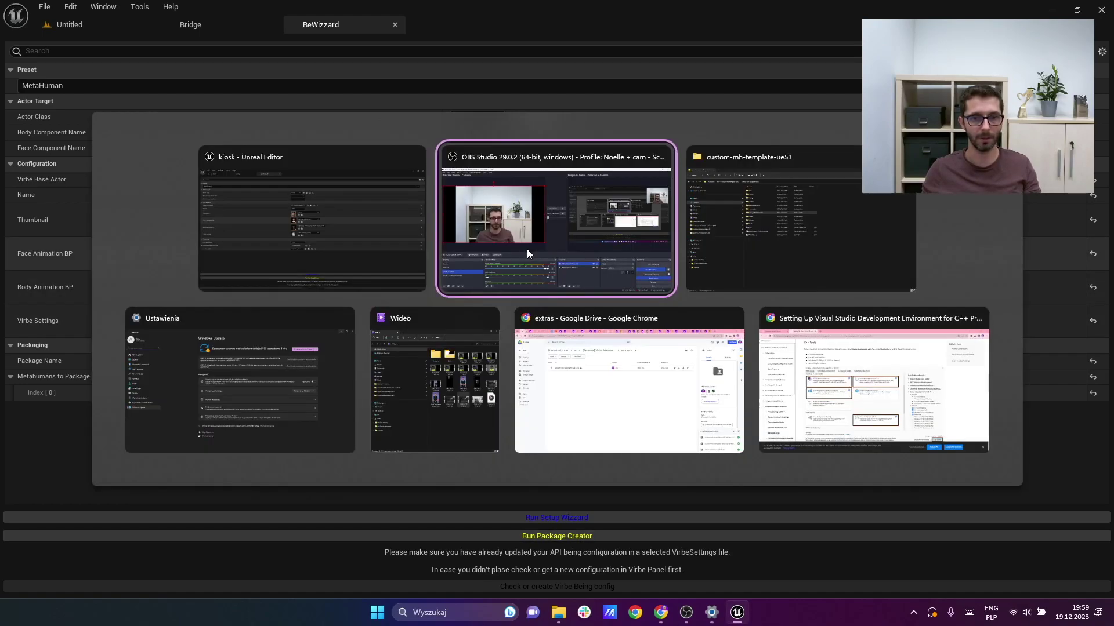
key(alt+Tab)
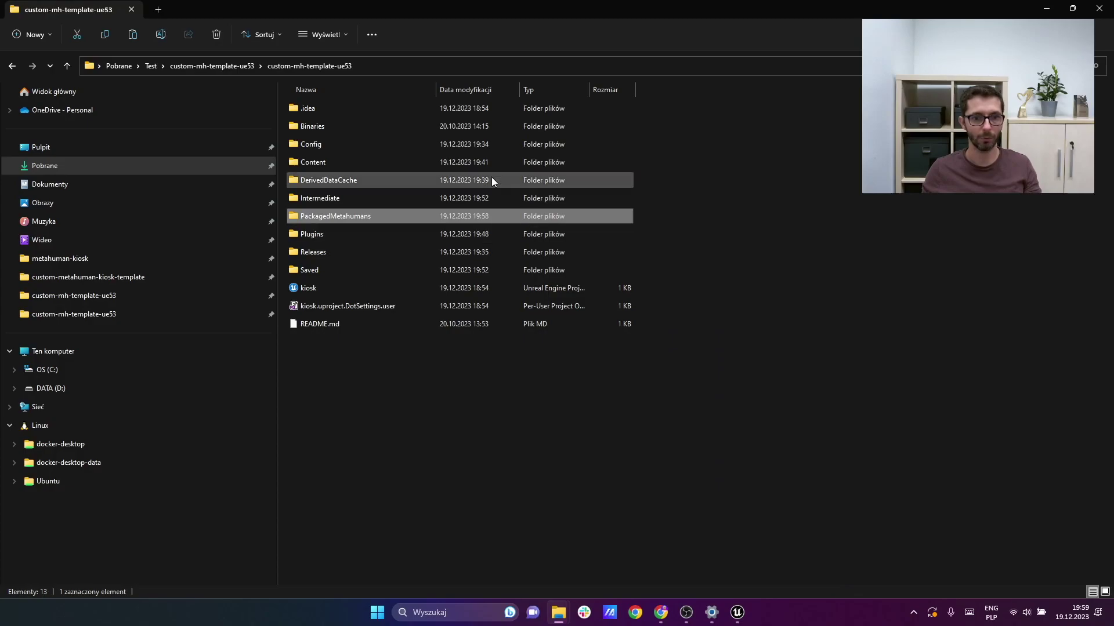
double_click(330, 219)
double_click(311, 125)
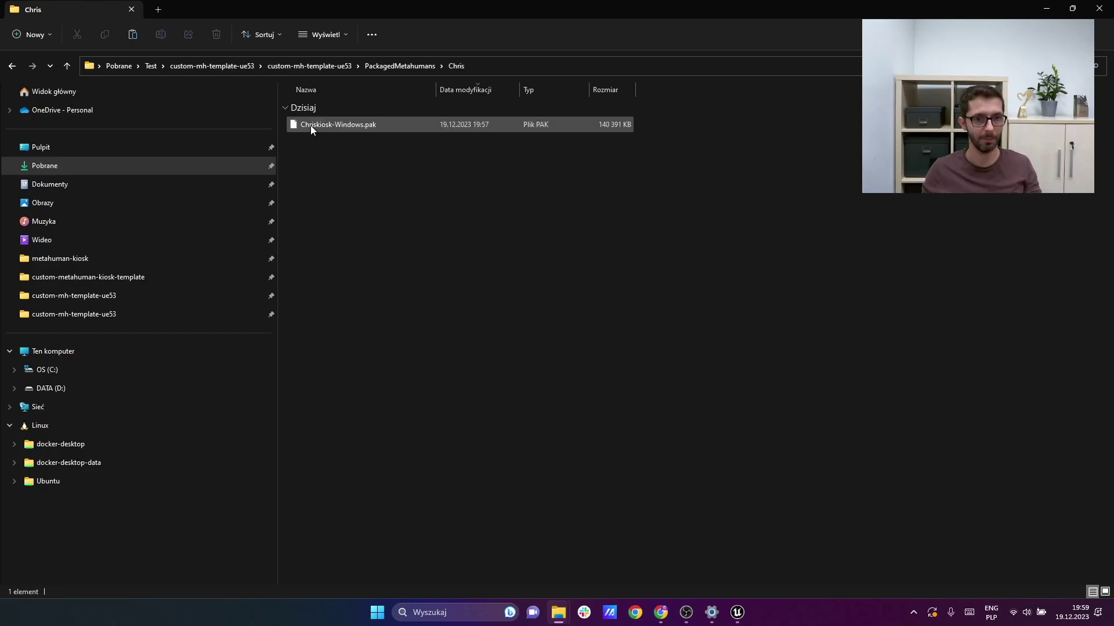
click(340, 127)
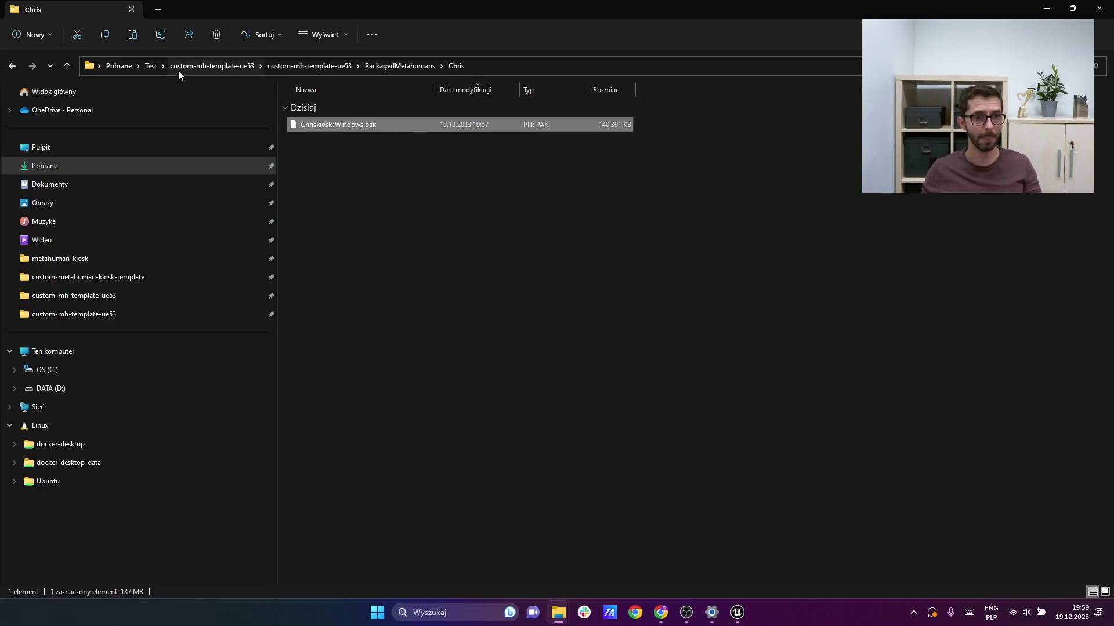
Step: Paste the copied pak file into Test/kiosk-windows-v0.9.15/Windows/kiosk/Content/Paks in the downloads folder
click(130, 67)
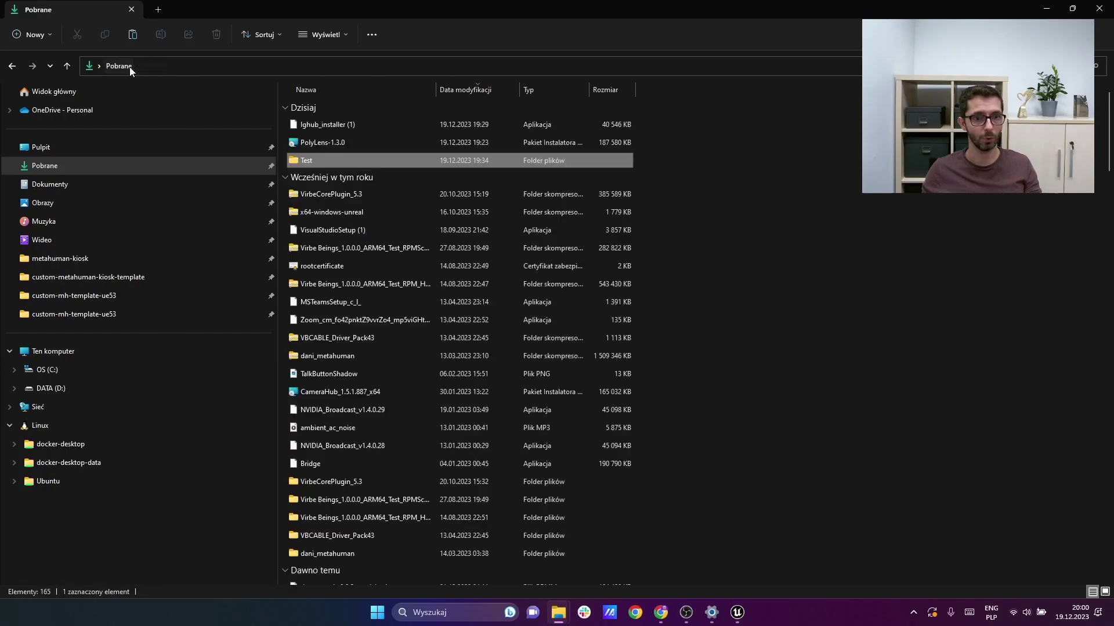
double_click(317, 162)
double_click(336, 161)
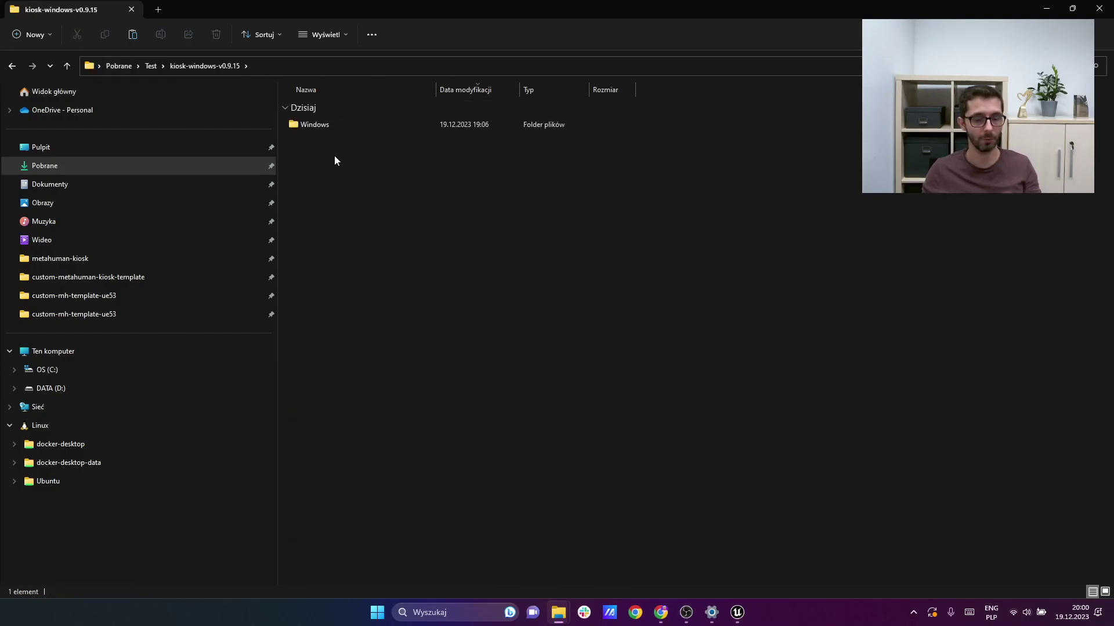
double_click(328, 125)
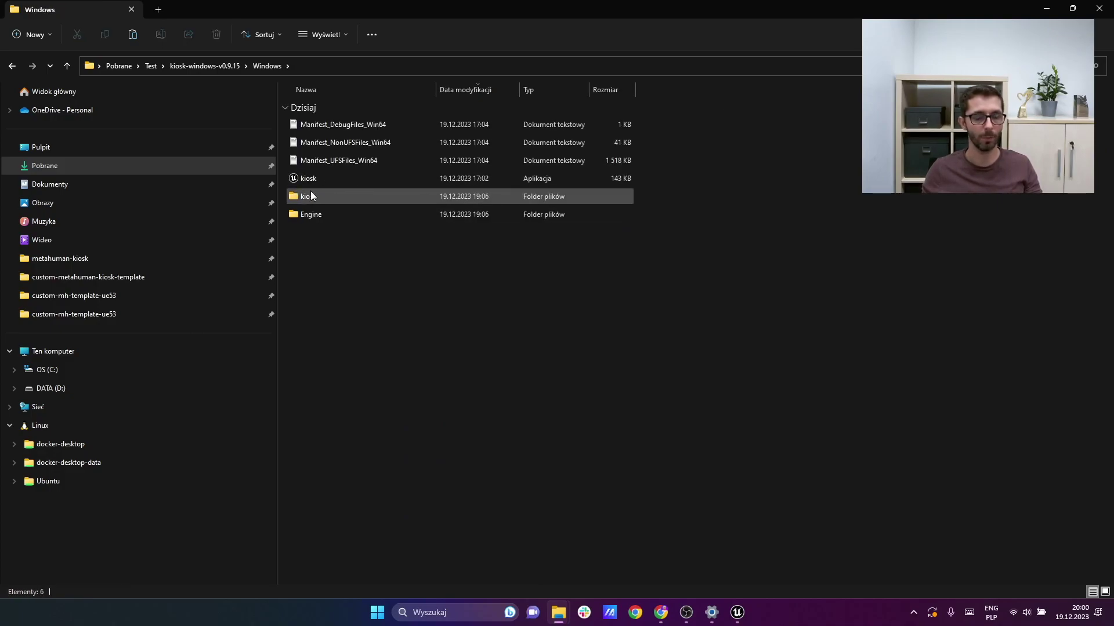
double_click(310, 195)
double_click(322, 128)
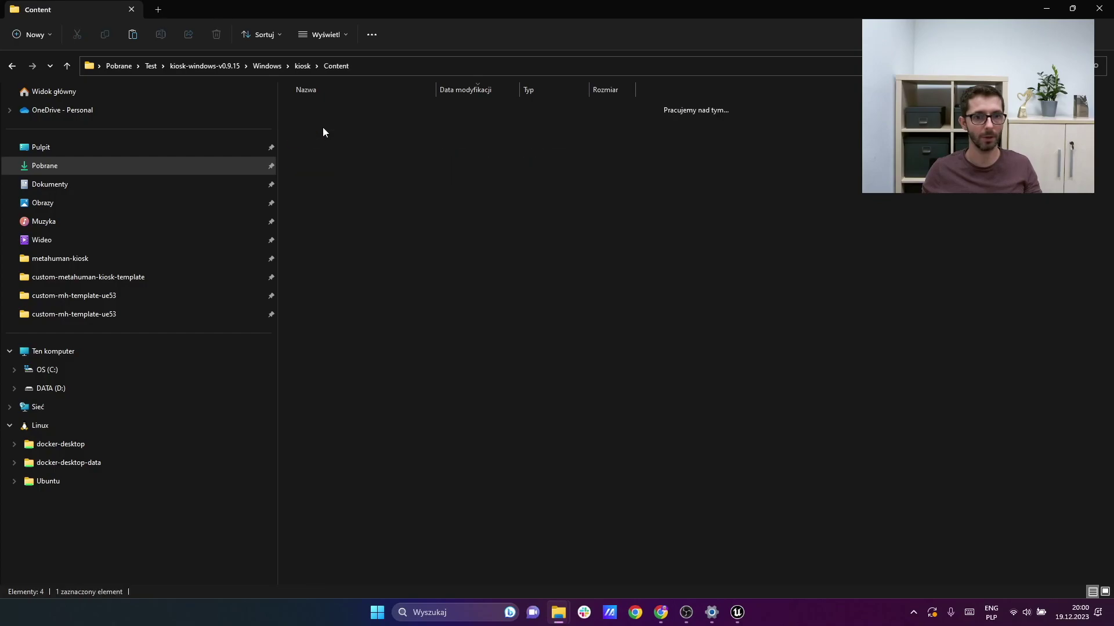
double_click(317, 128)
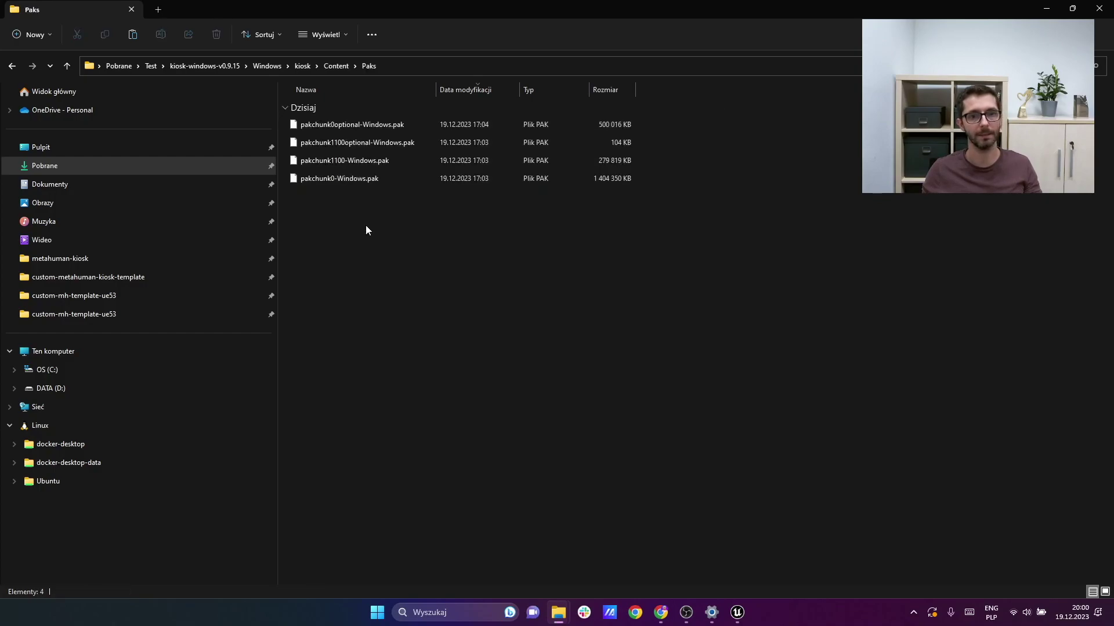
key(ctrl+v)
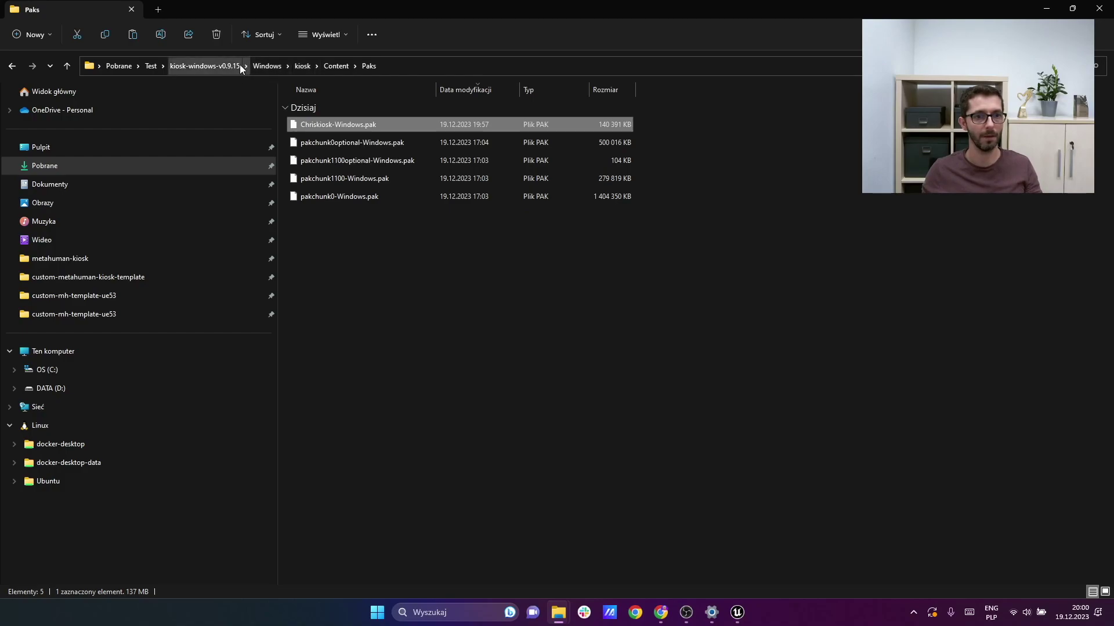
Step: Launch the kiosk application from the kiosk build's Windows folder and start the Leto demo
click(267, 65)
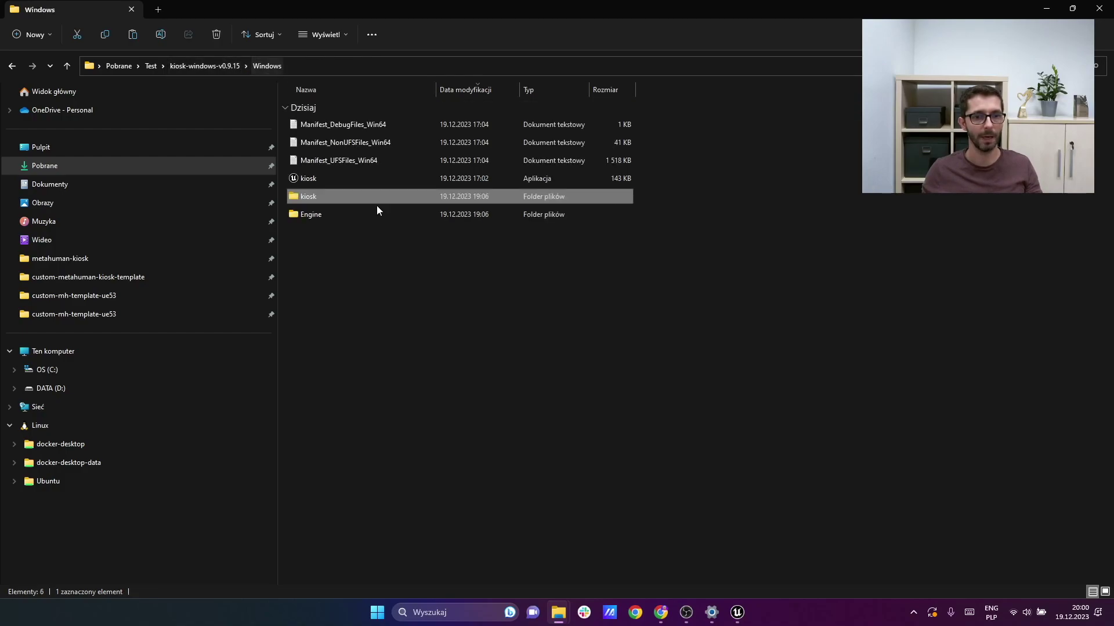
double_click(329, 179)
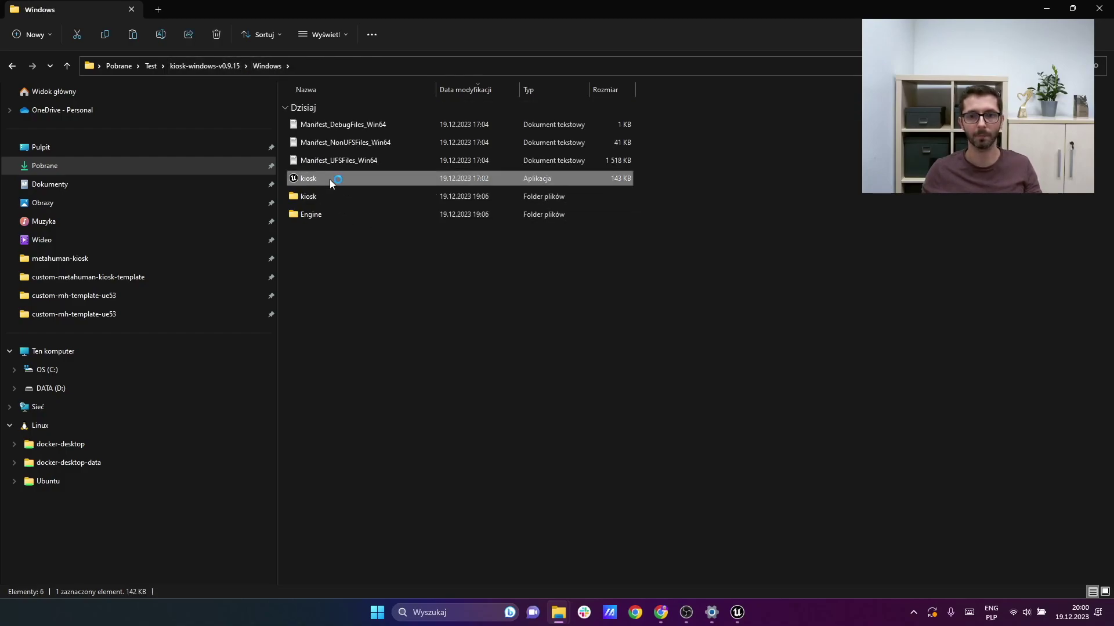
click(1032, 616)
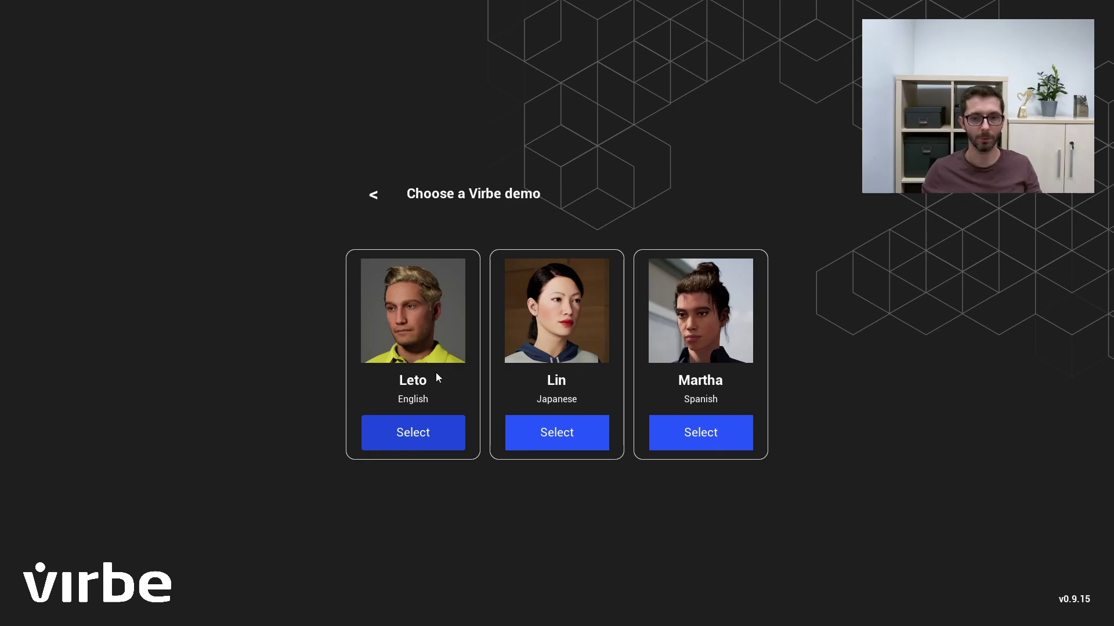
click(439, 445)
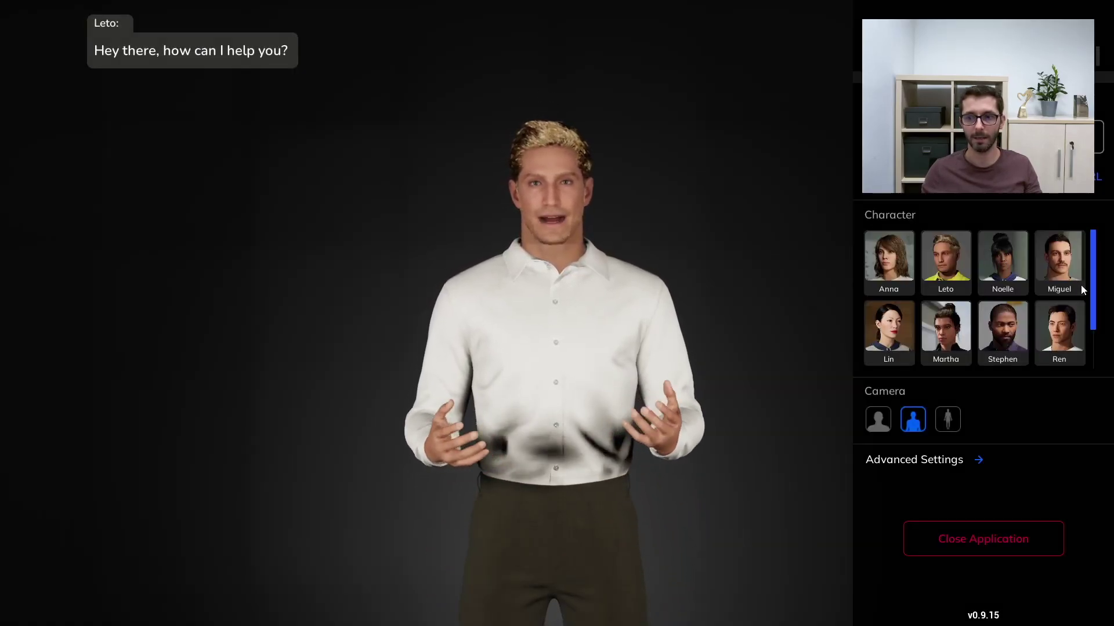
Step: Switch the running kiosk's character to Chris
scroll(1054, 325, down, 3)
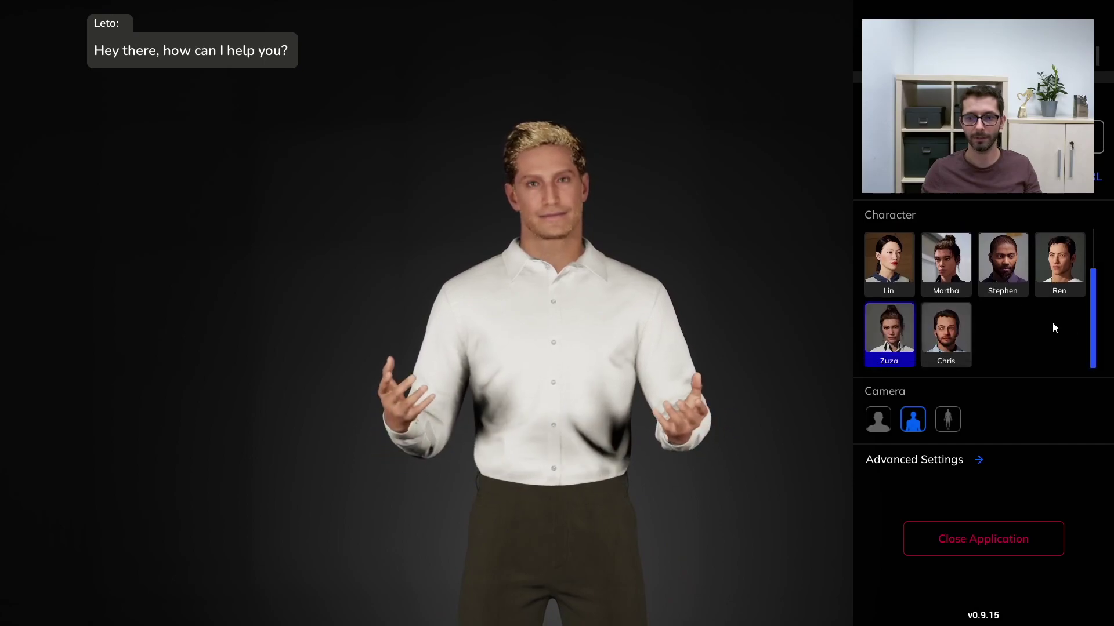
click(957, 333)
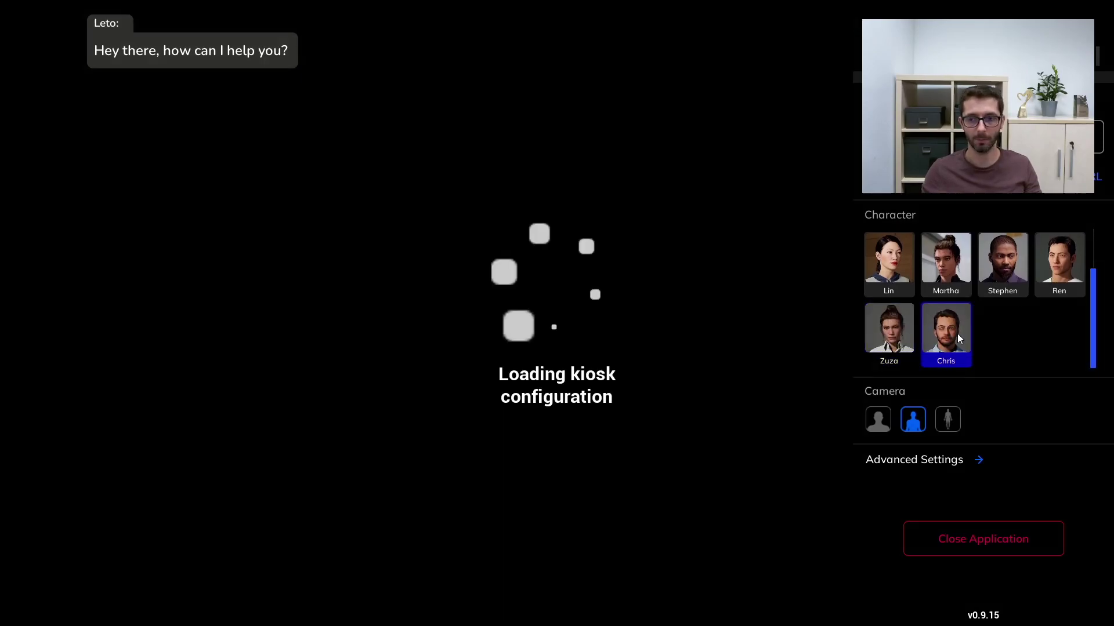